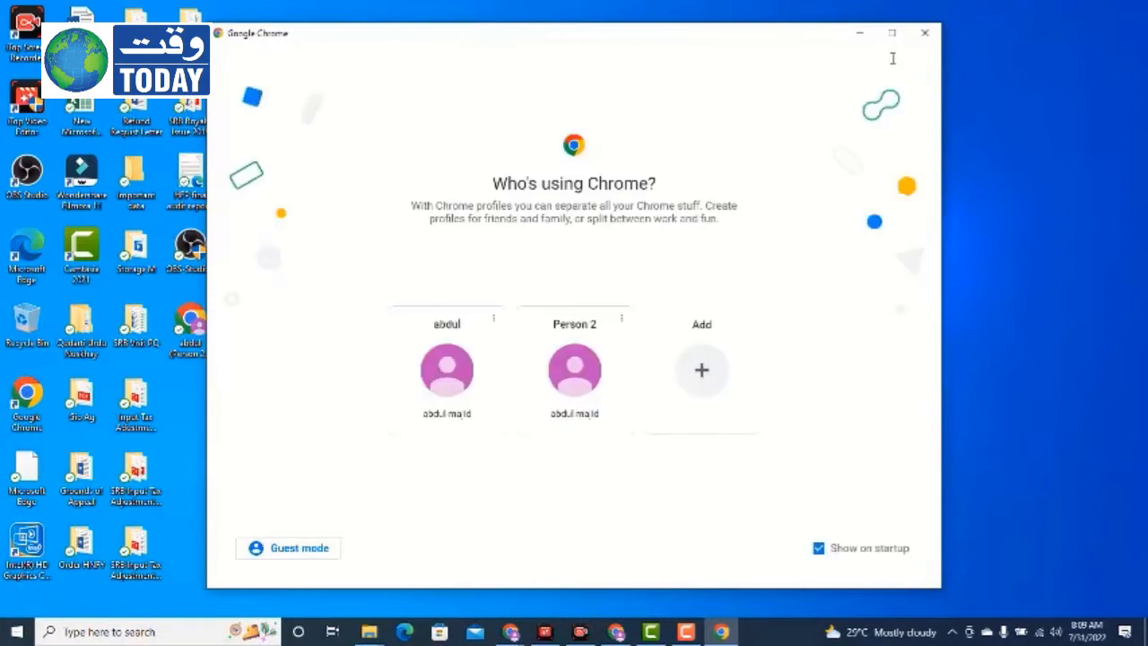
Open the first Chrome profile with the window maximized, and open YouTube through a Google search in a new tab.
click(892, 33)
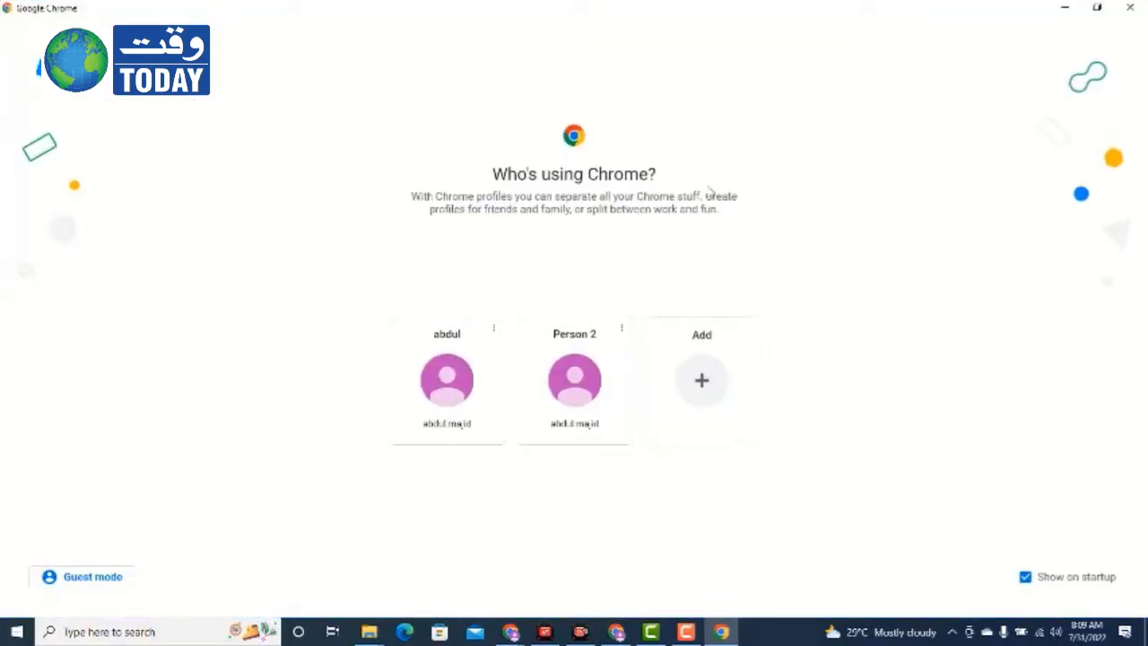
click(446, 391)
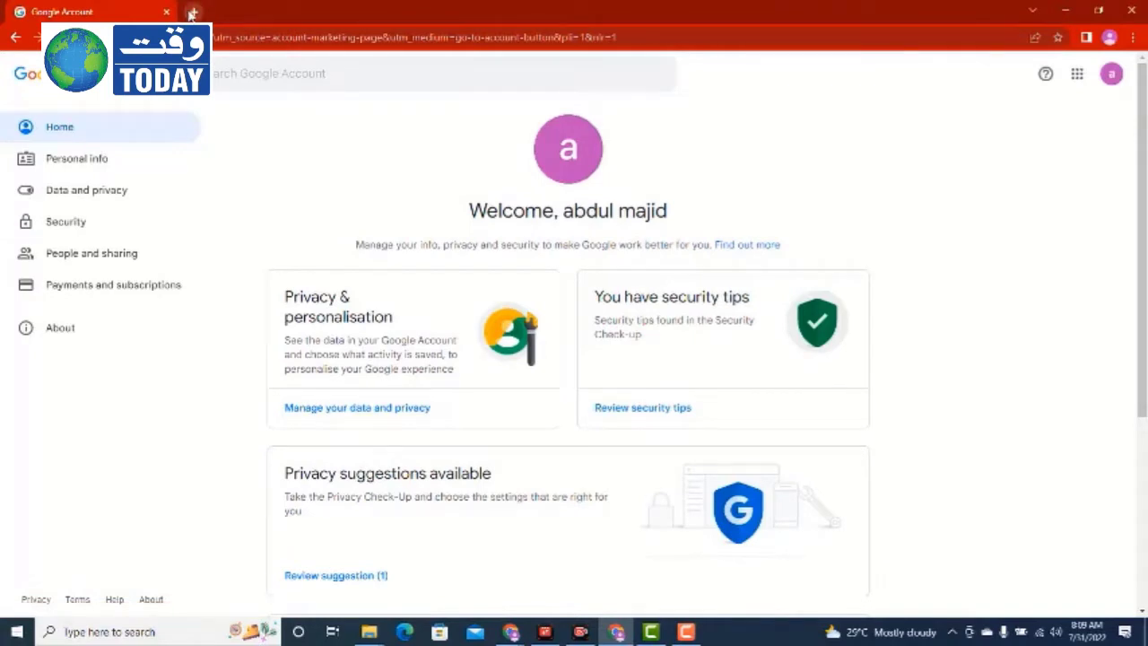
click(193, 12)
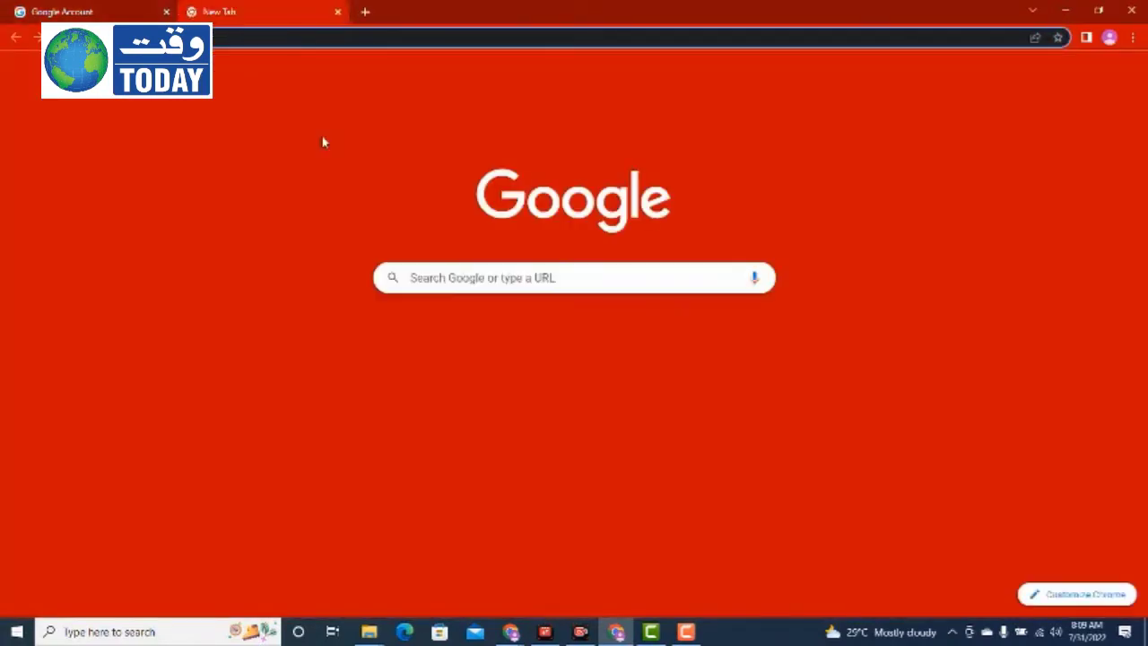
click(461, 278)
text(you)
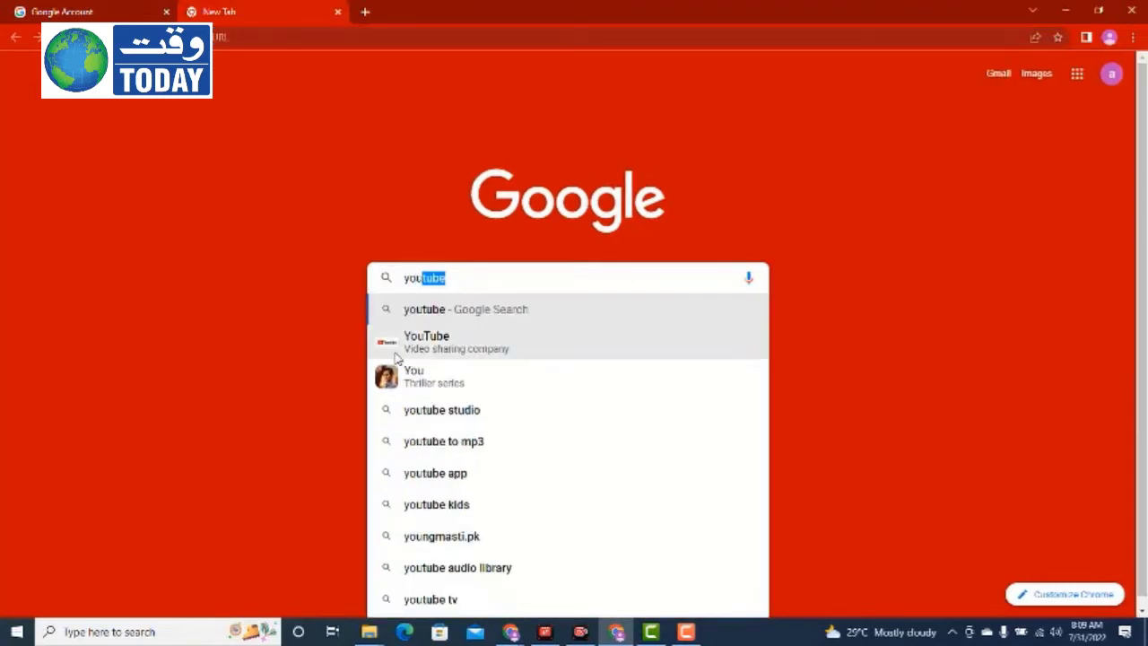
click(433, 341)
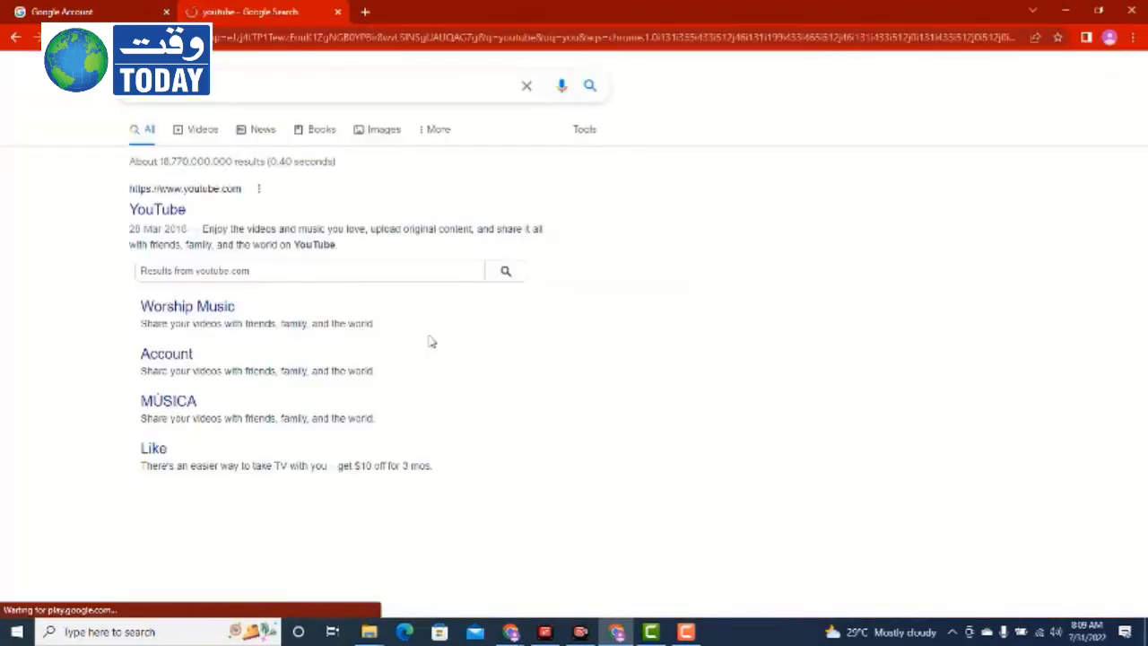
click(166, 210)
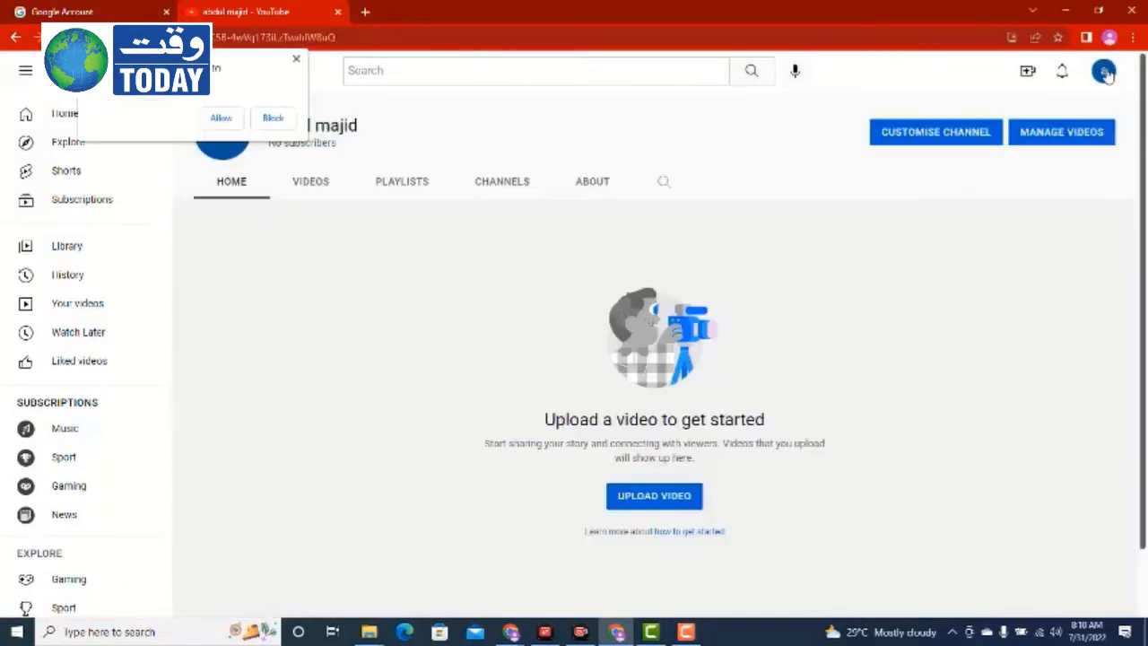
Open YouTube Studio from the account options and dismiss its welcome message.
click(1095, 77)
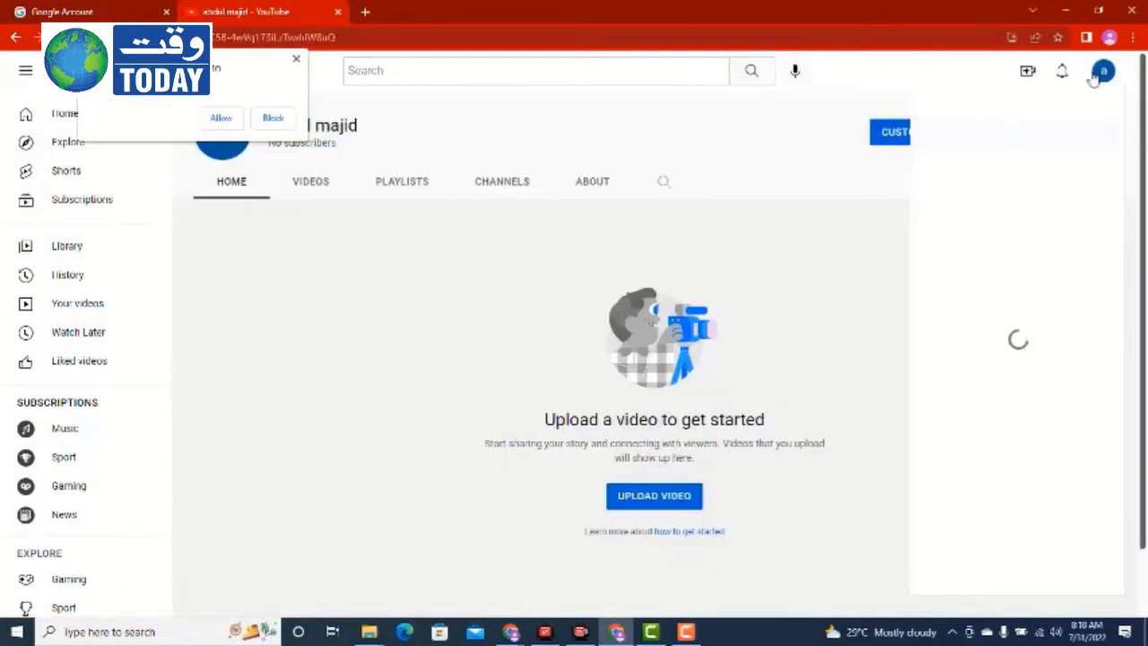
click(976, 199)
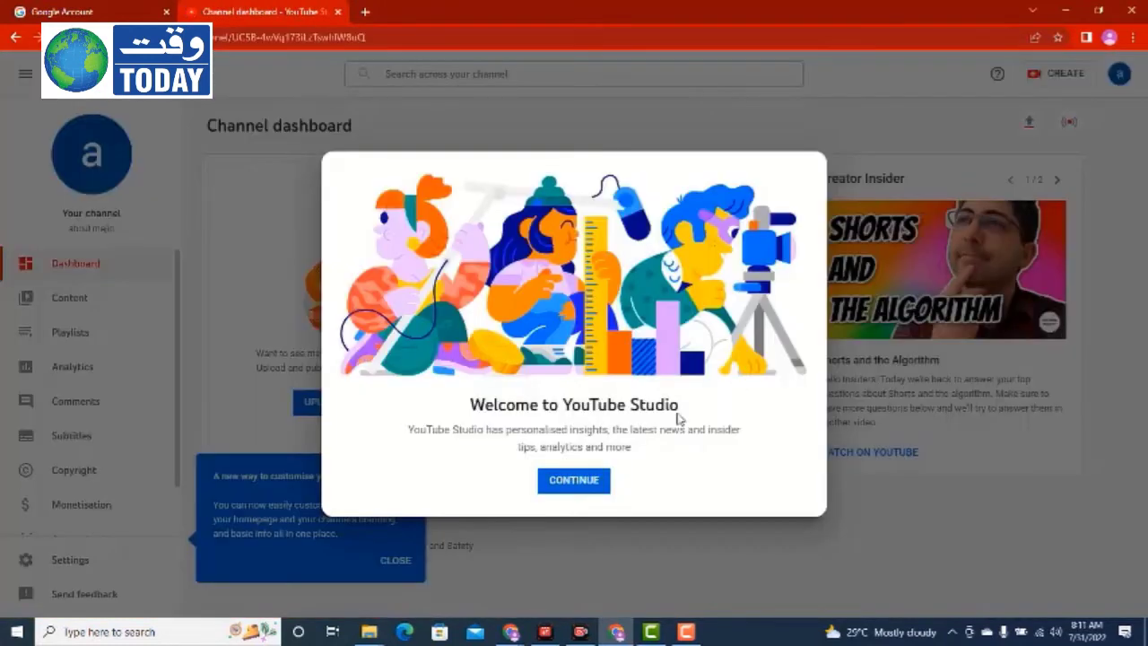
drag(647, 431, 583, 496)
click(578, 489)
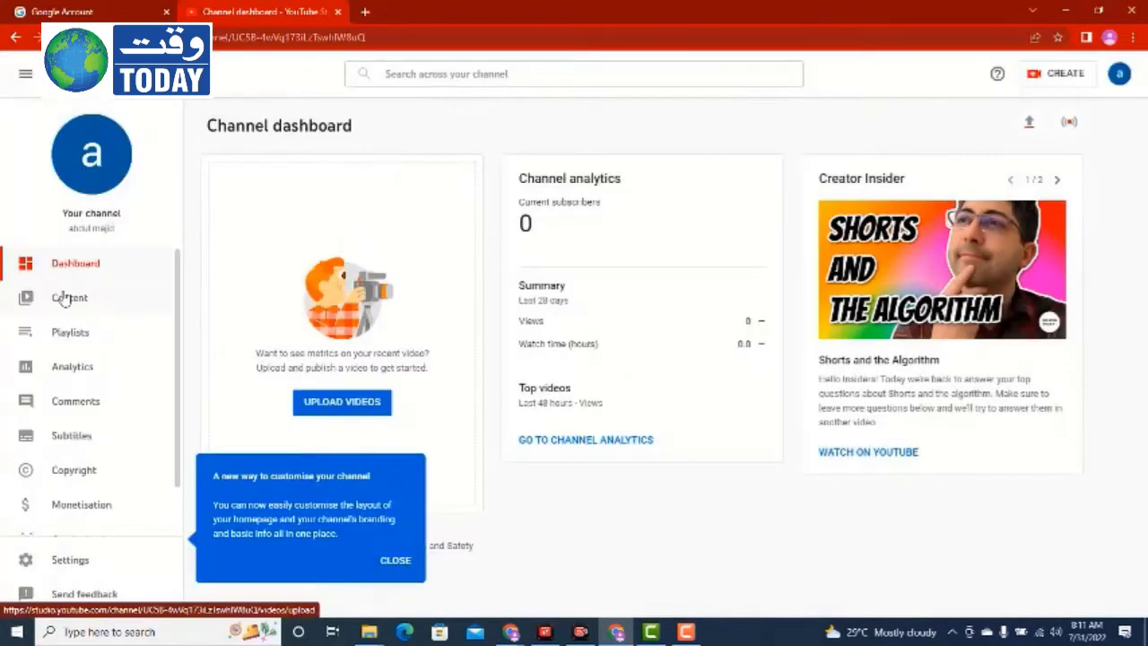
In the channel's basic info settings, set the country of residence to Pakistan.
click(64, 561)
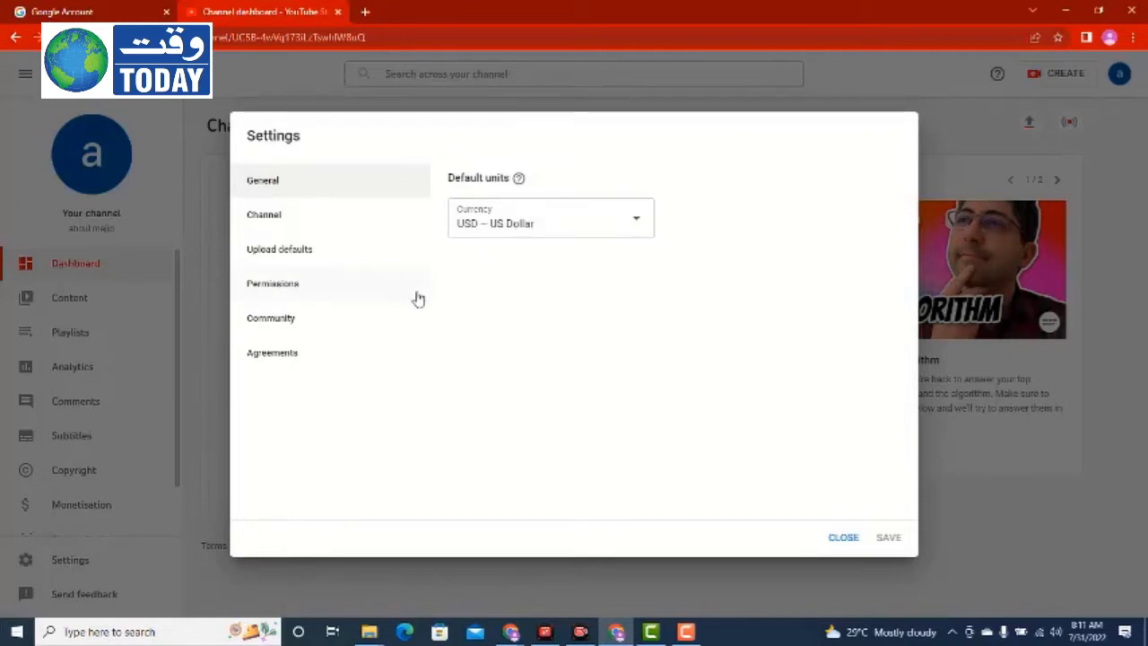
click(287, 223)
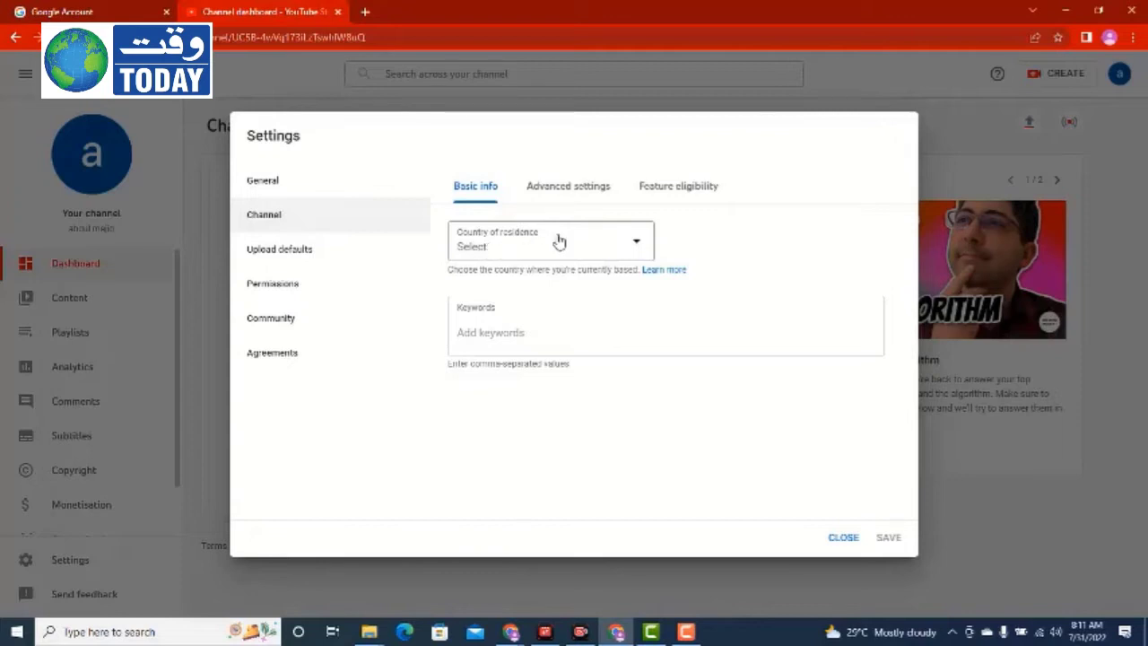
click(639, 244)
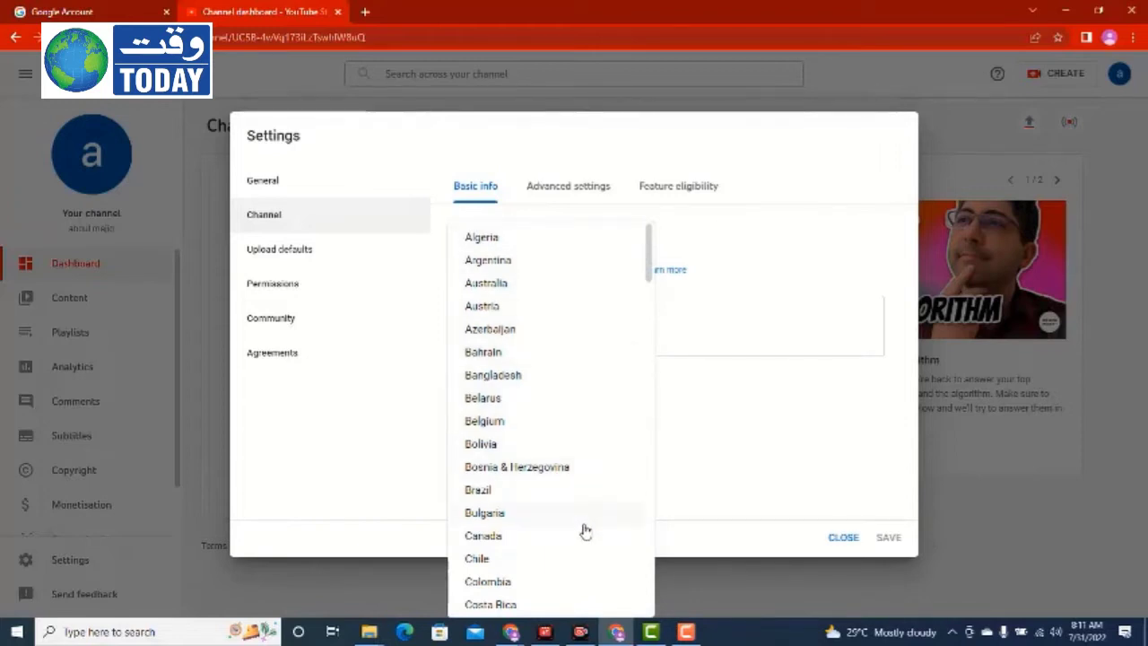
scroll(585, 530, down, 1)
scroll(585, 529, down, 5)
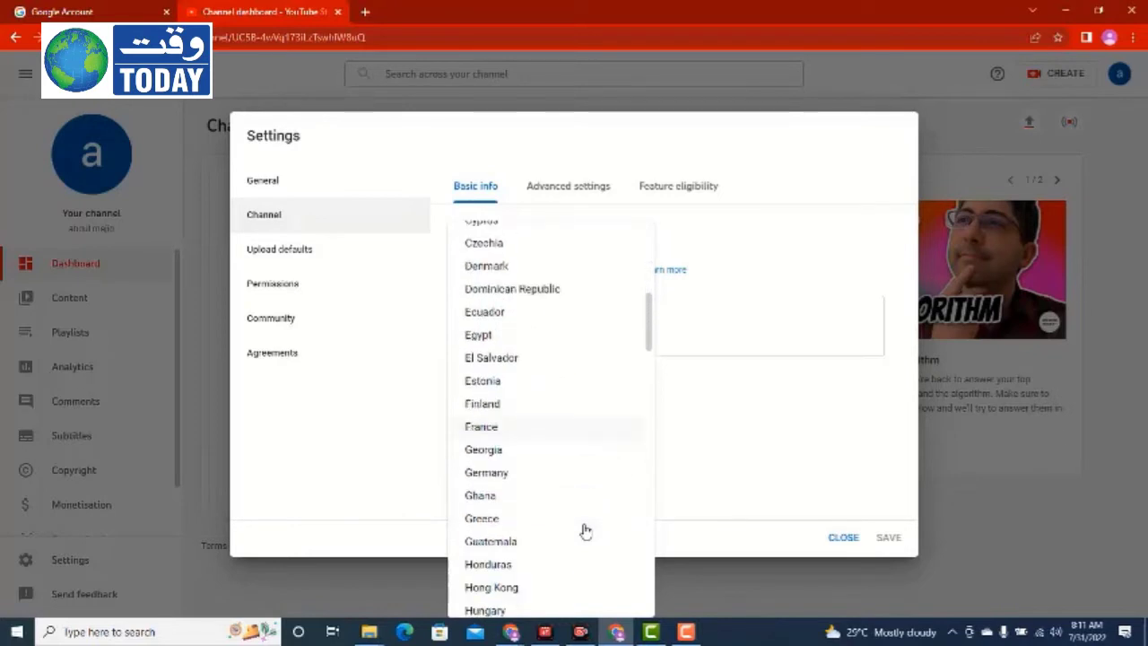
scroll(584, 530, down, 10)
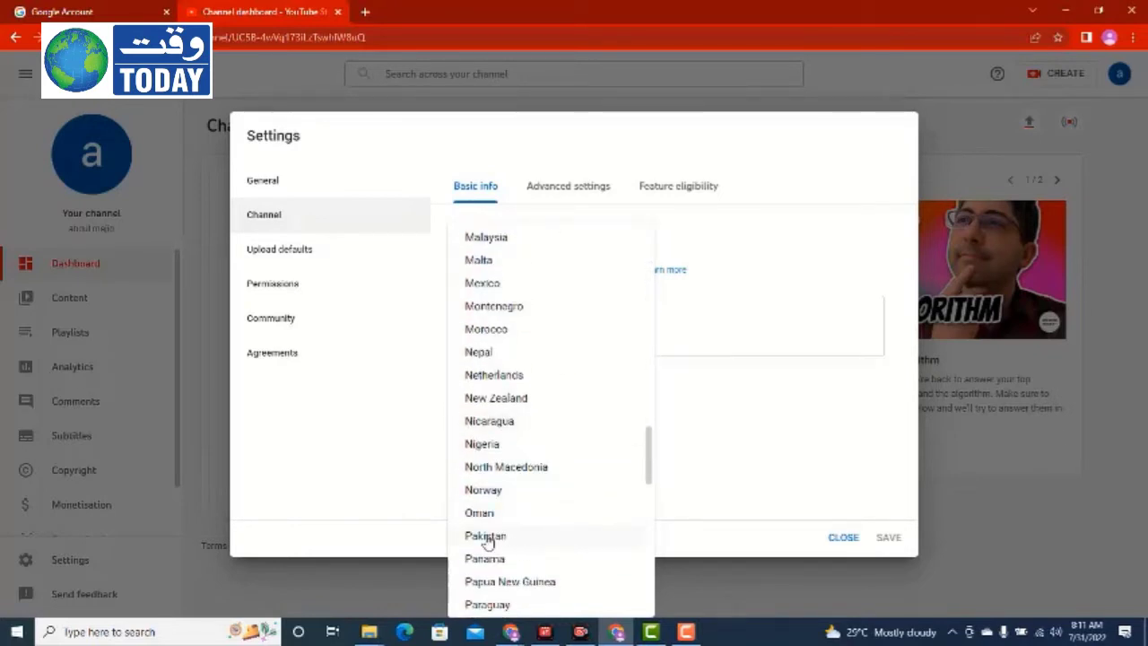
click(486, 536)
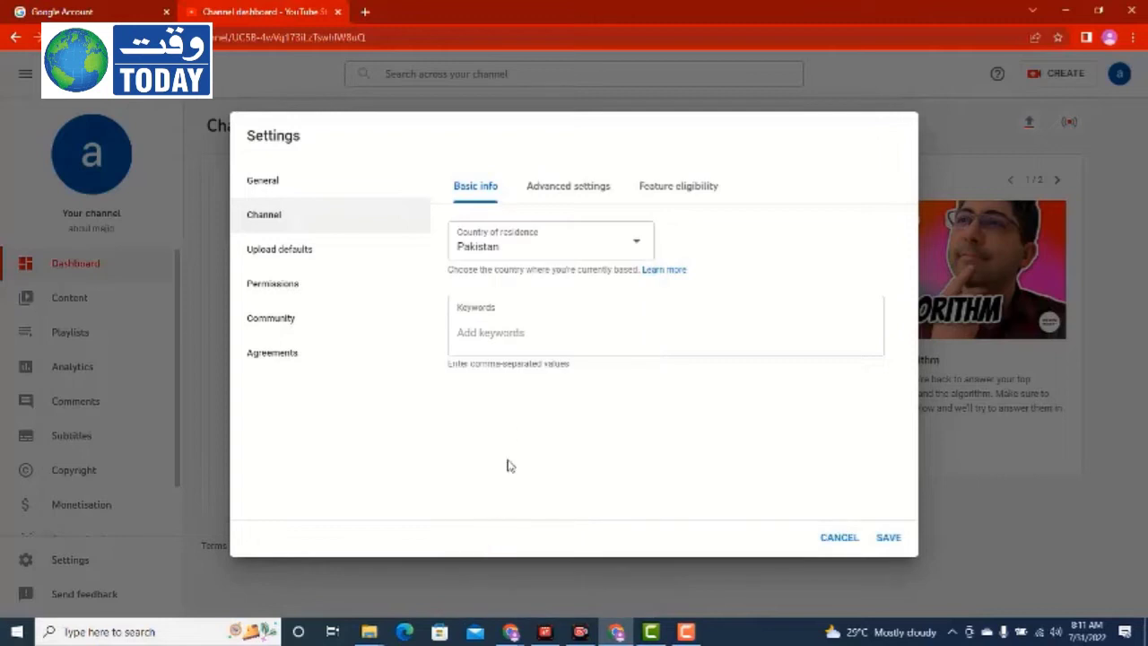
Add "cooking" as a channel keyword.
click(525, 333)
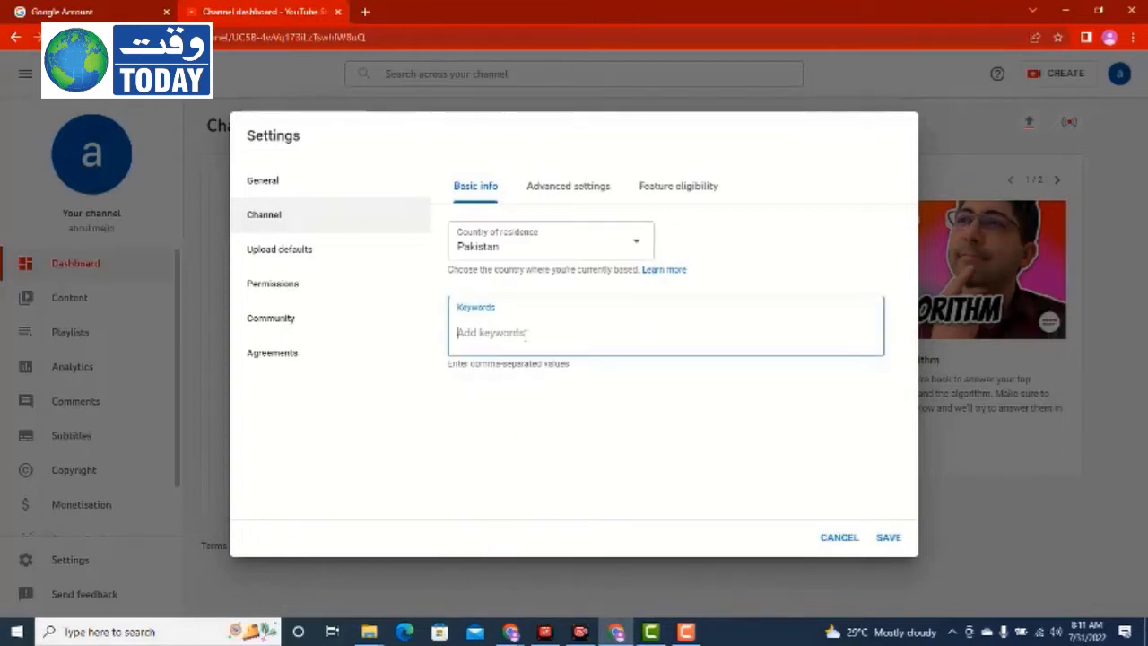
text(coo)
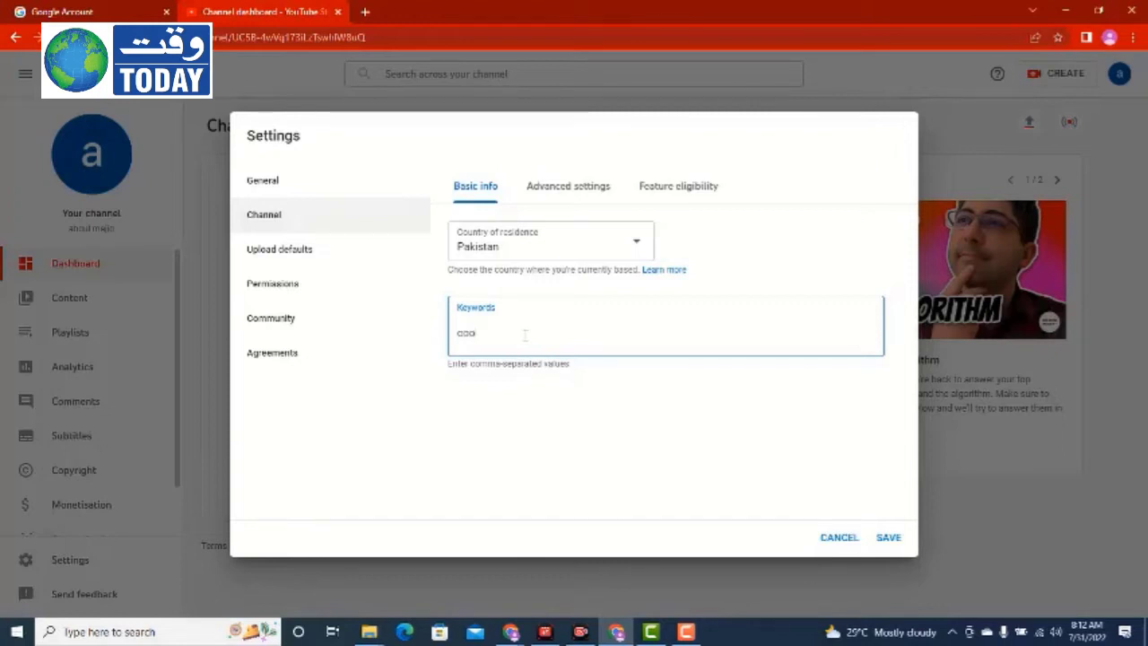
text(king)
key(Return)
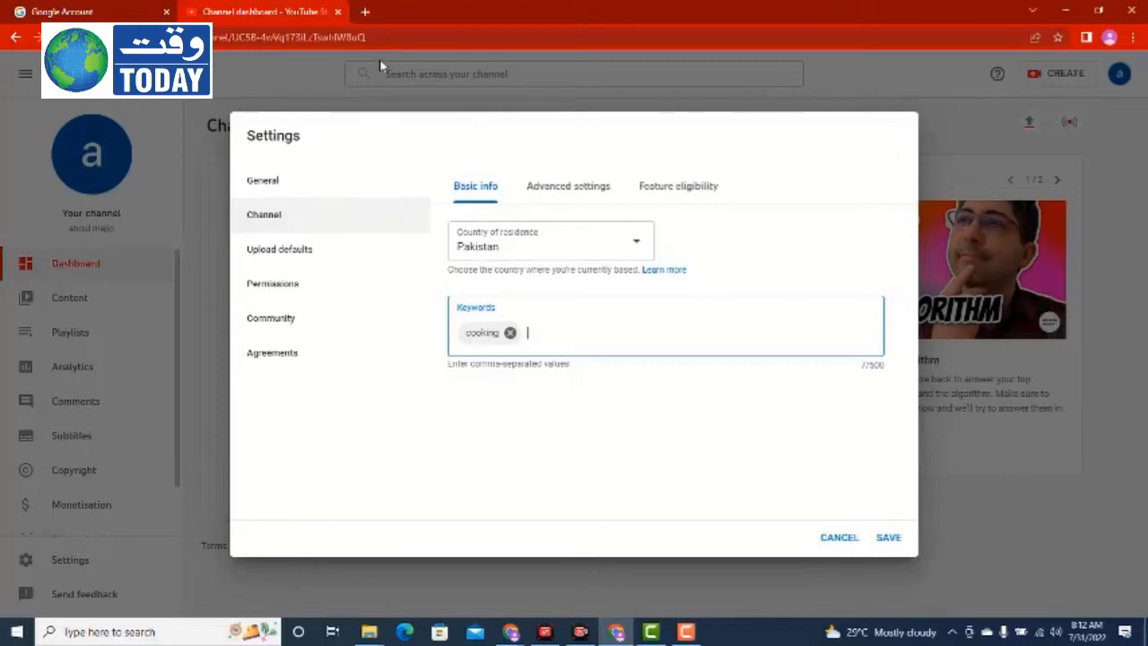
Search Google for "cooking" in a new tab and open the related search "cooking recipes" at the end of the results.
click(365, 13)
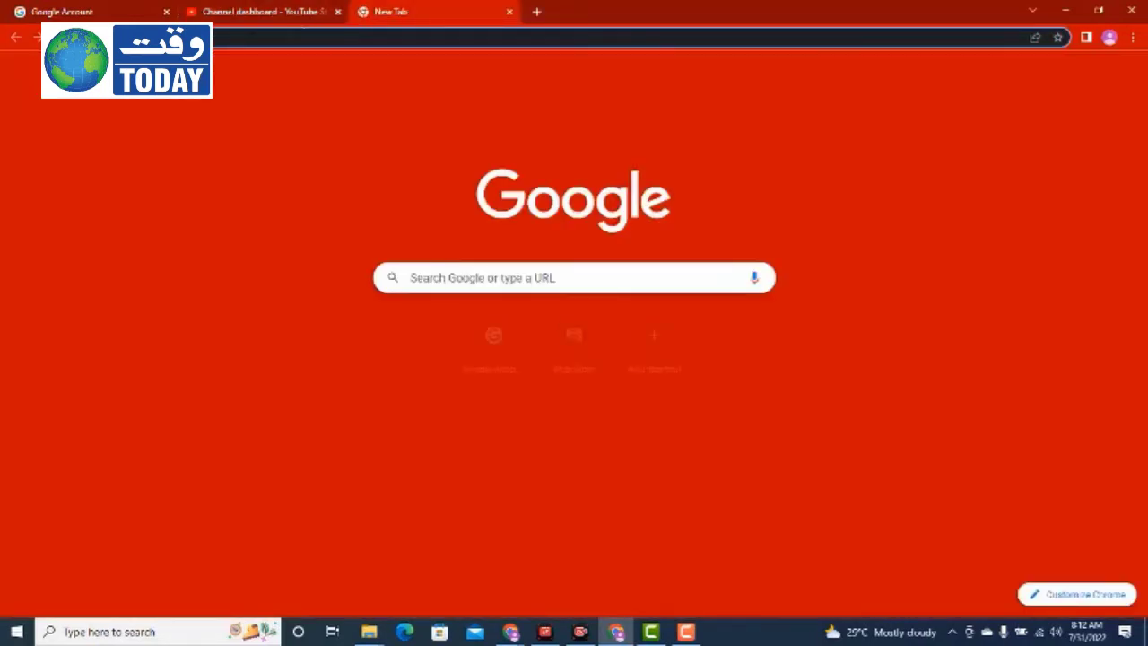
click(309, 36)
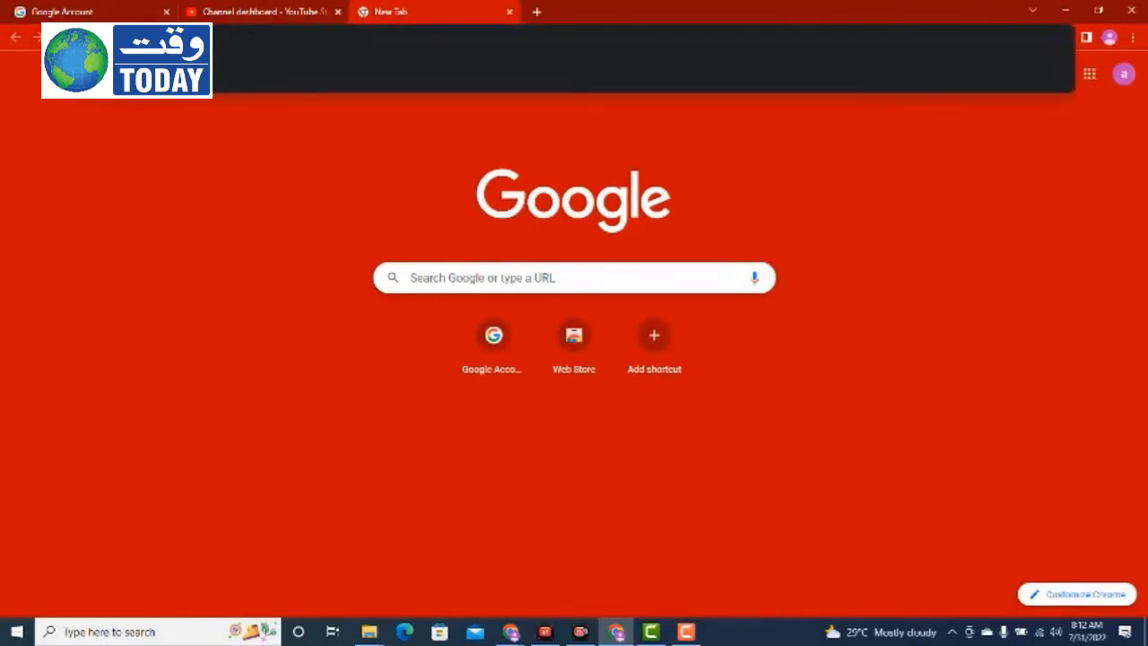
text(c)
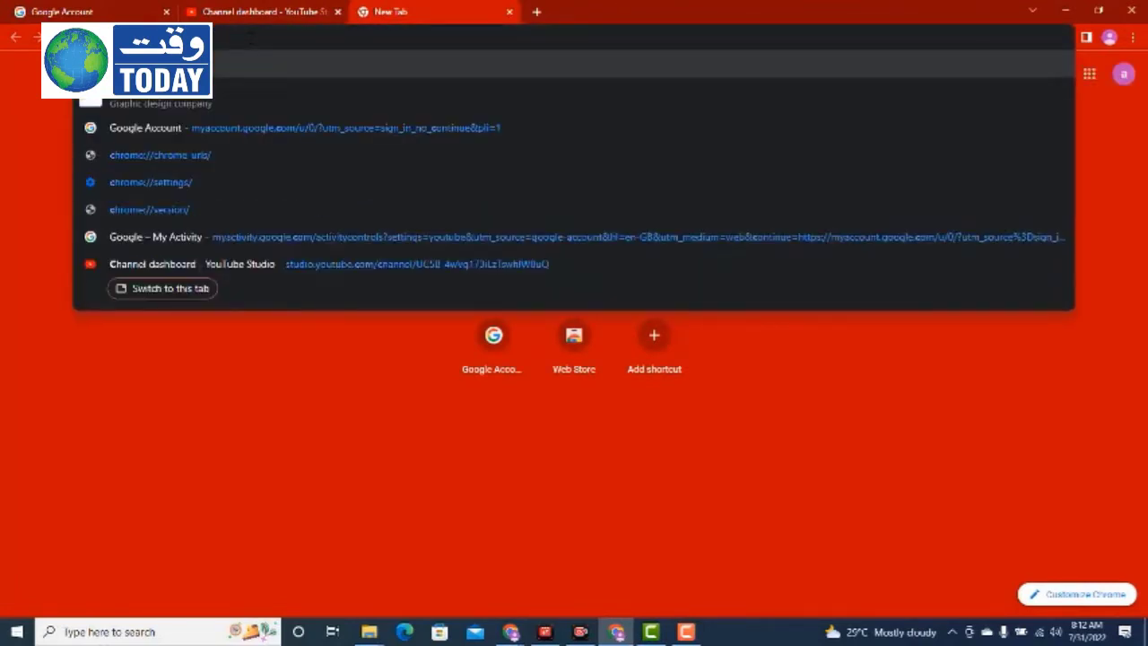
text(ooking)
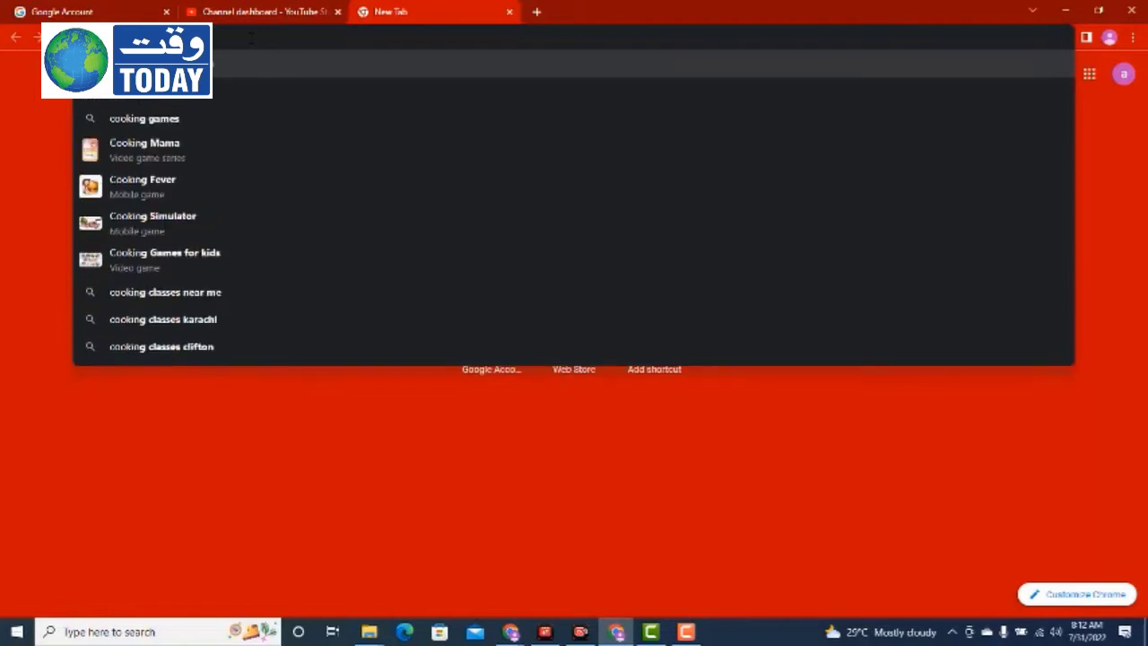
key(Return)
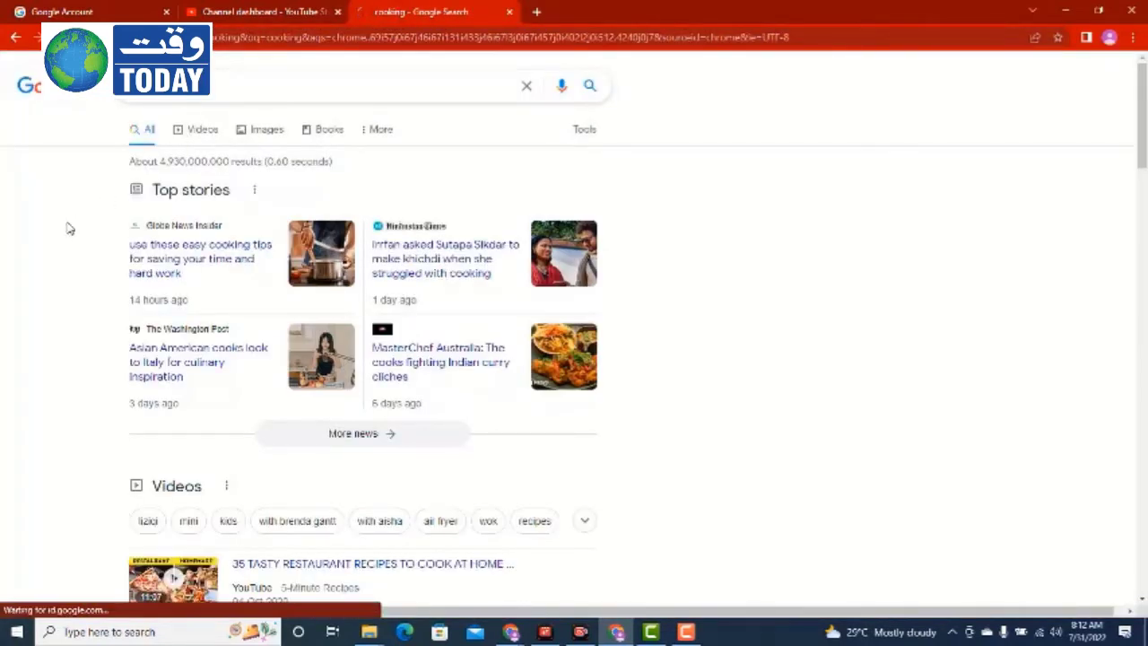
scroll(69, 229, down, 5)
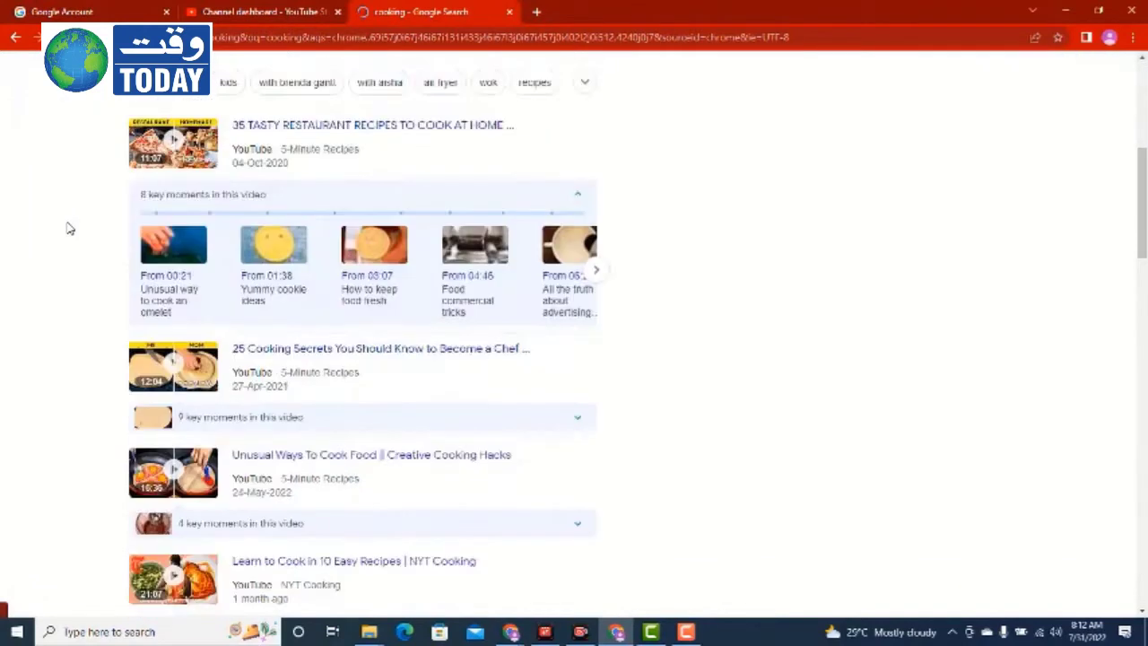
scroll(69, 228, down, 15)
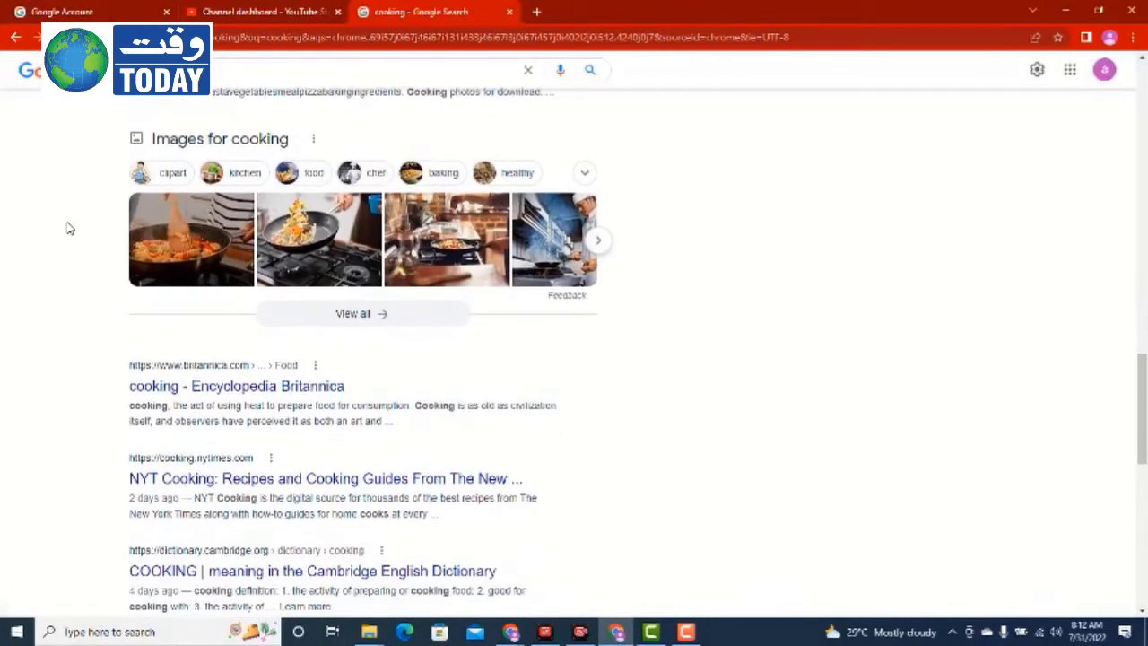
scroll(69, 228, down, 8)
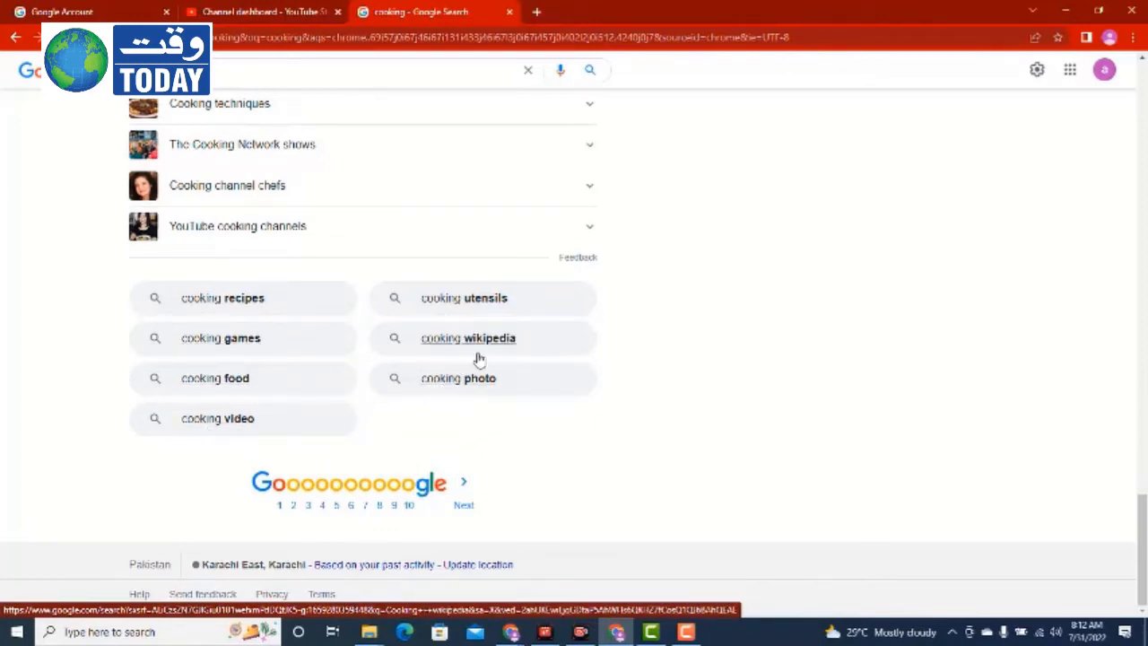
click(231, 305)
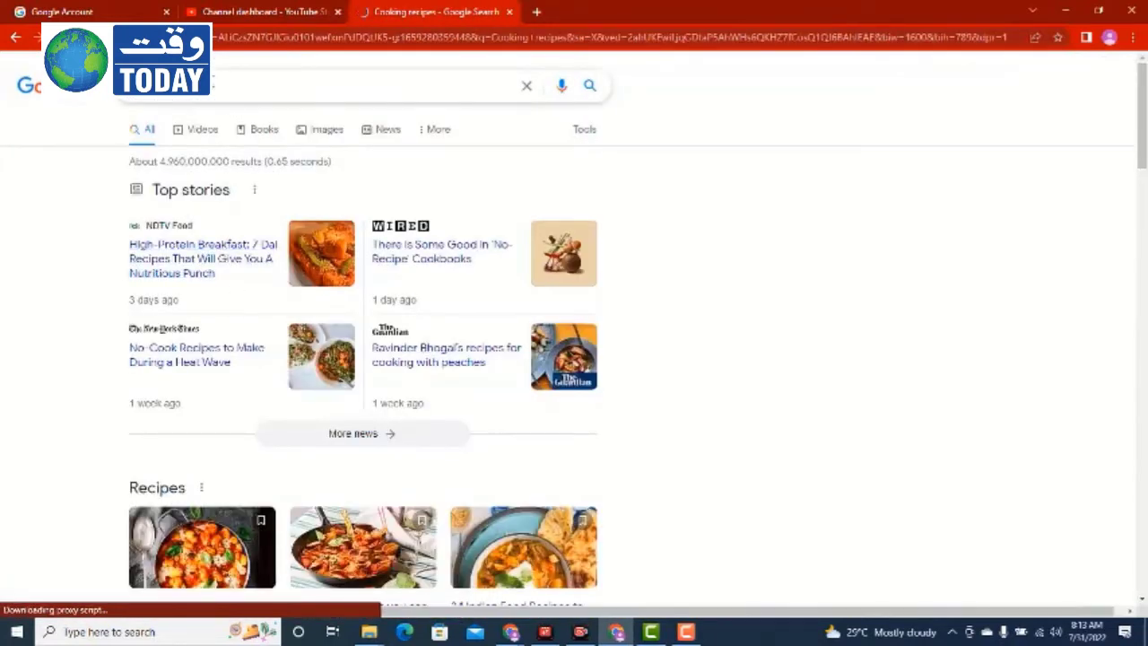
Copy the search phrase "Cooking recipes" from Google and paste it into the channel keywords in YouTube Studio.
click(215, 84)
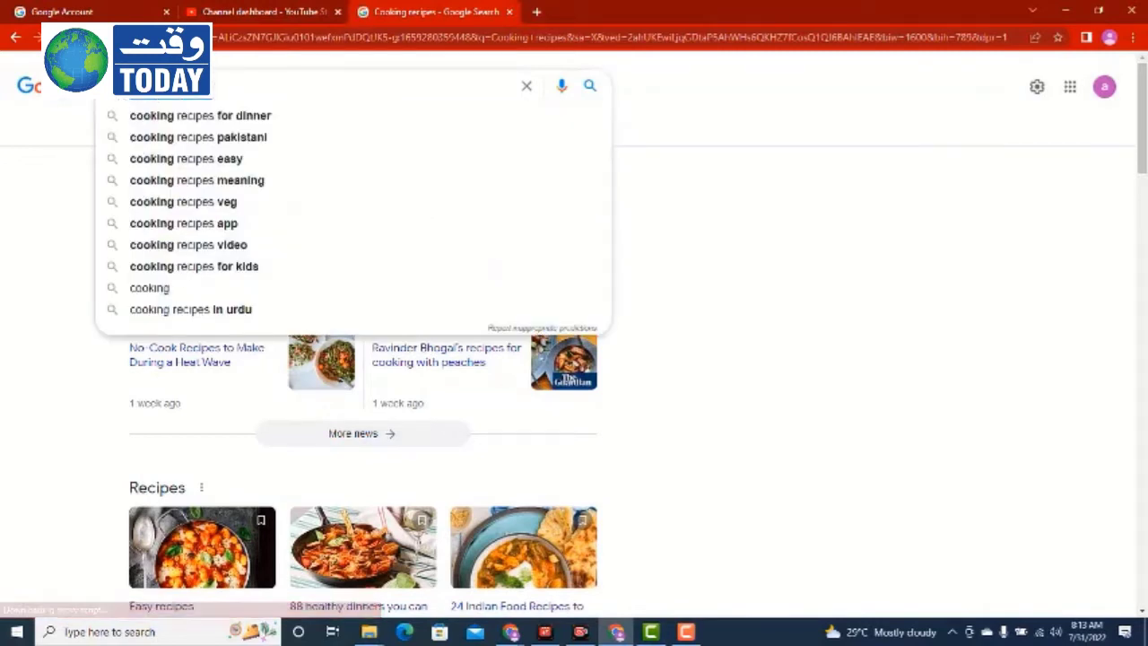
right_click(167, 91)
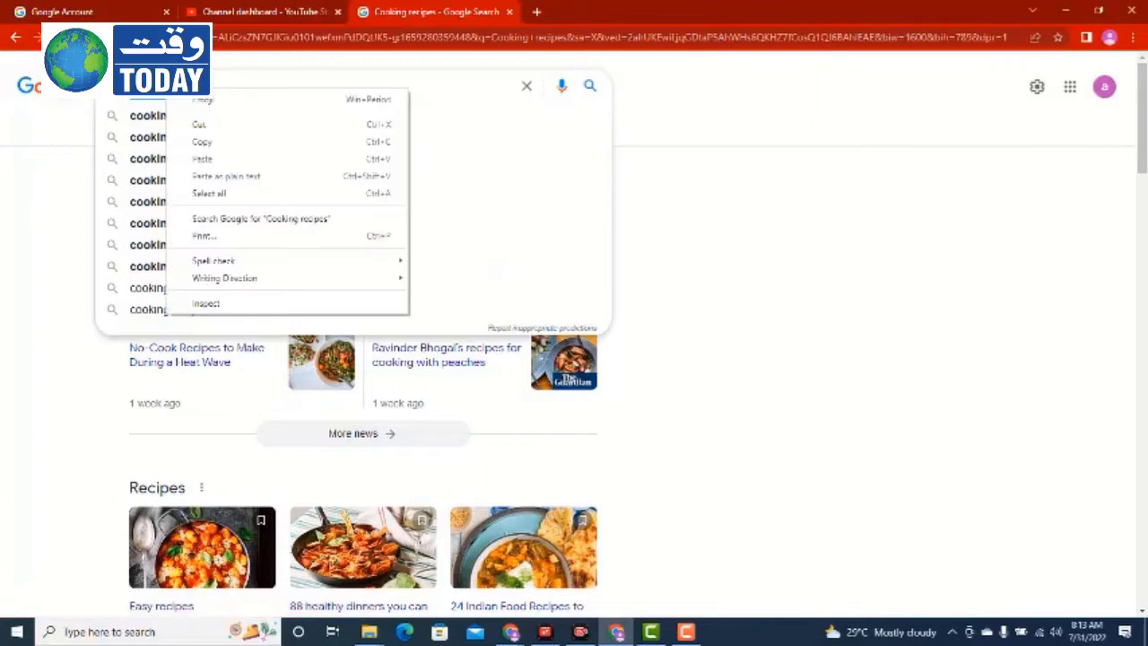
click(205, 144)
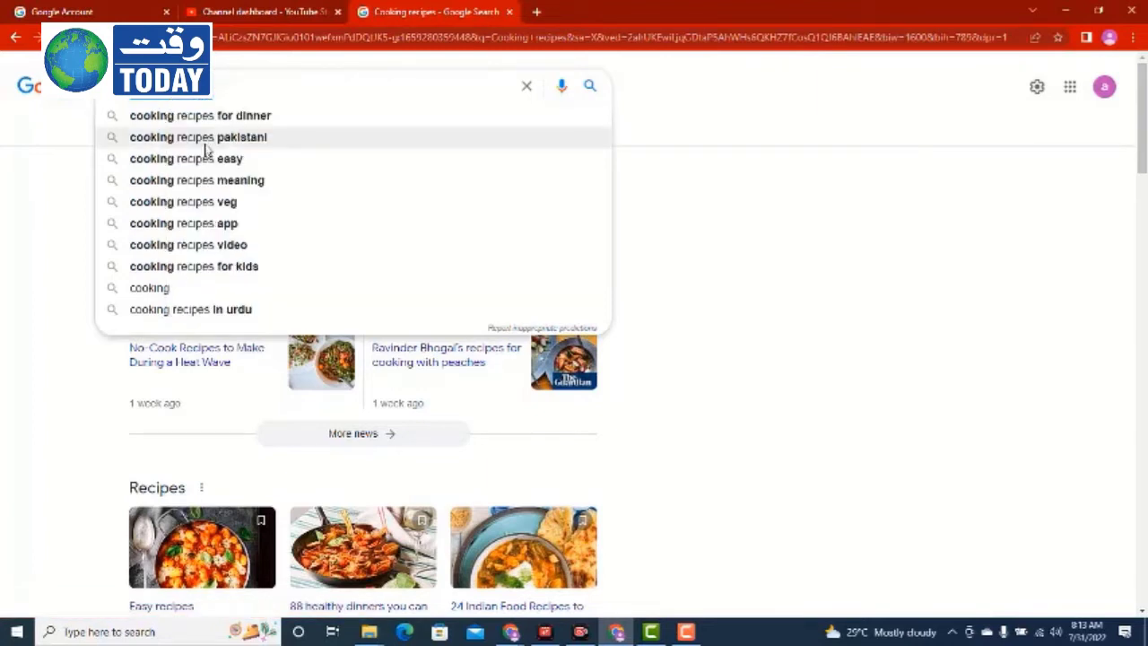
click(267, 21)
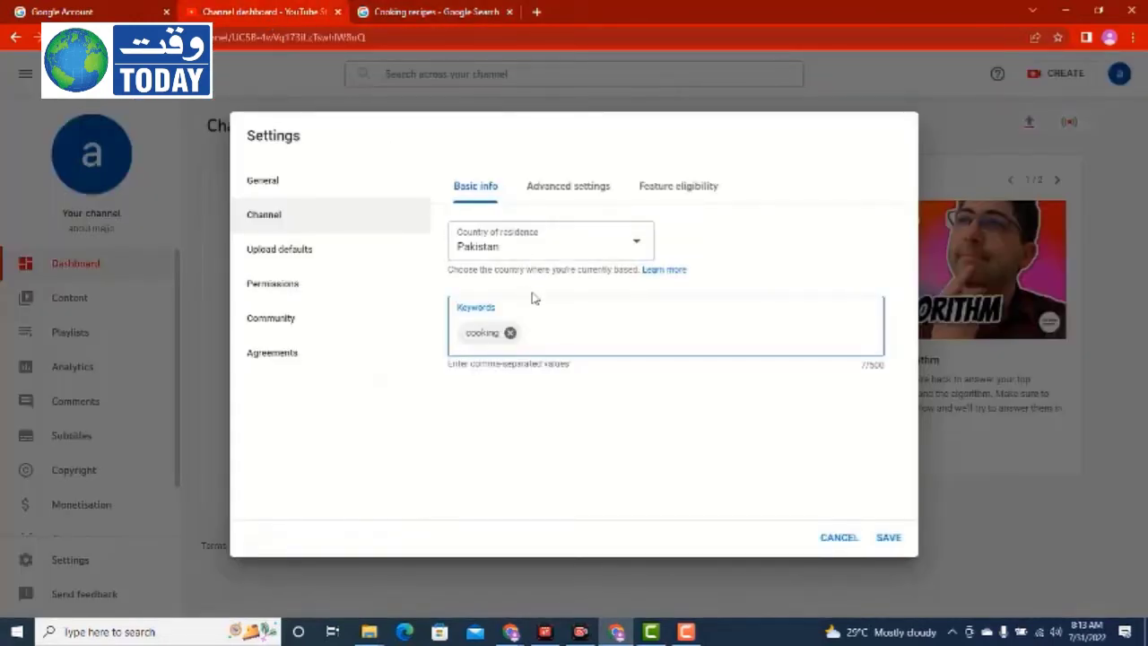
right_click(534, 334)
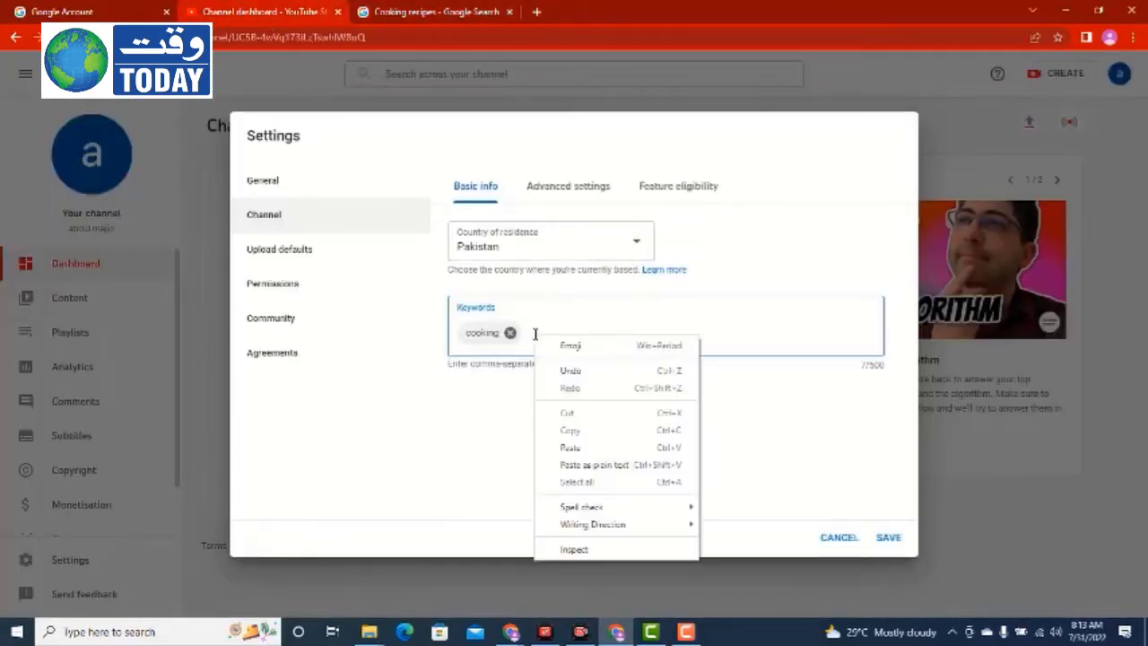
click(574, 447)
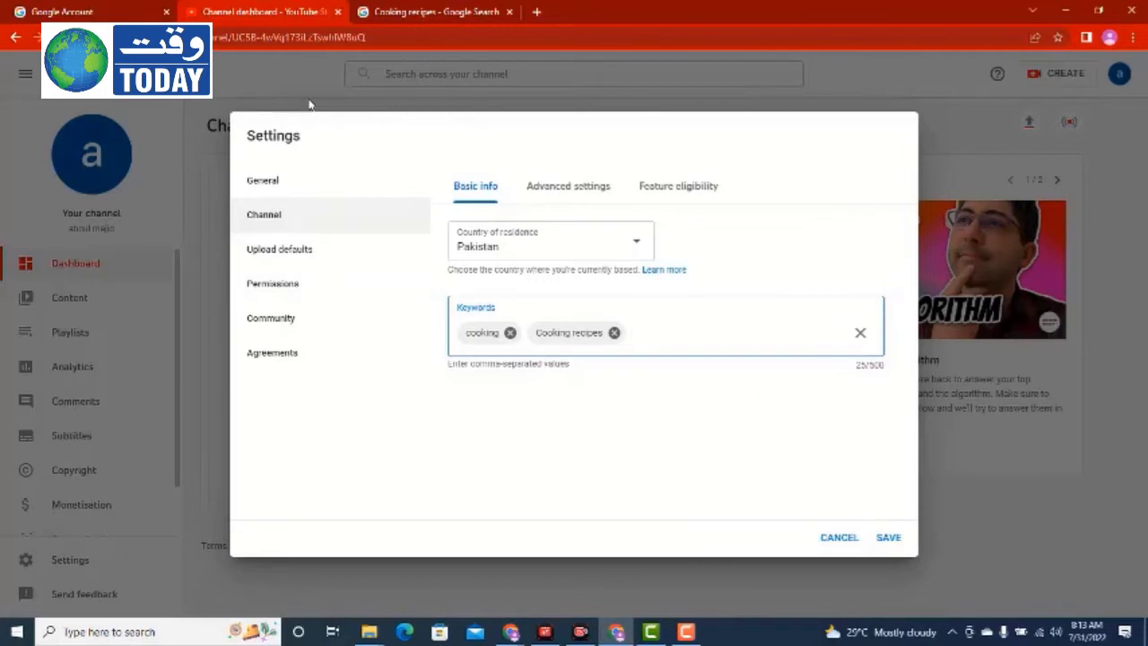
Run Google's suggested search "cooking recipes pakistani", copy the phrase and paste it into the channel keywords in YouTube Studio.
click(440, 12)
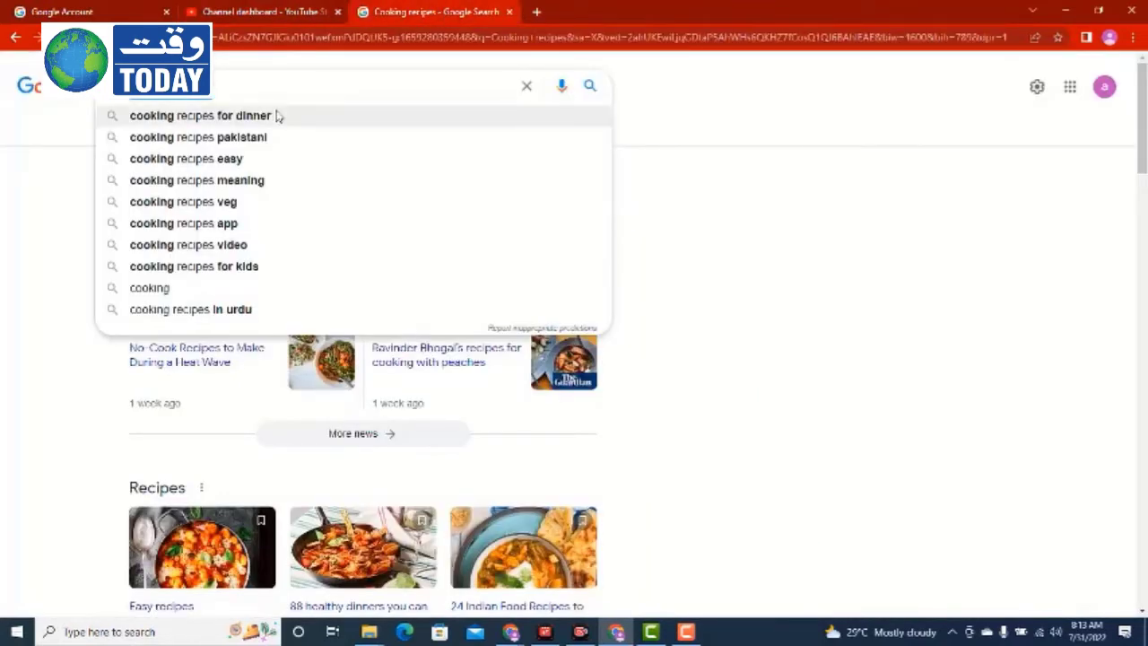
click(192, 139)
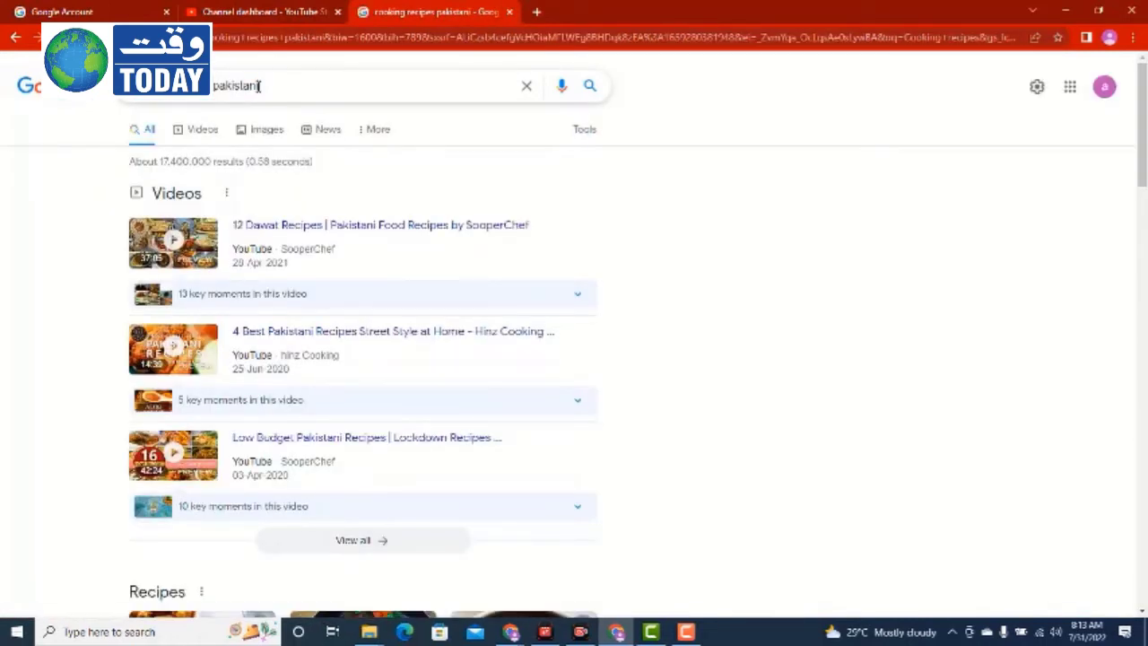
drag(260, 86, 140, 105)
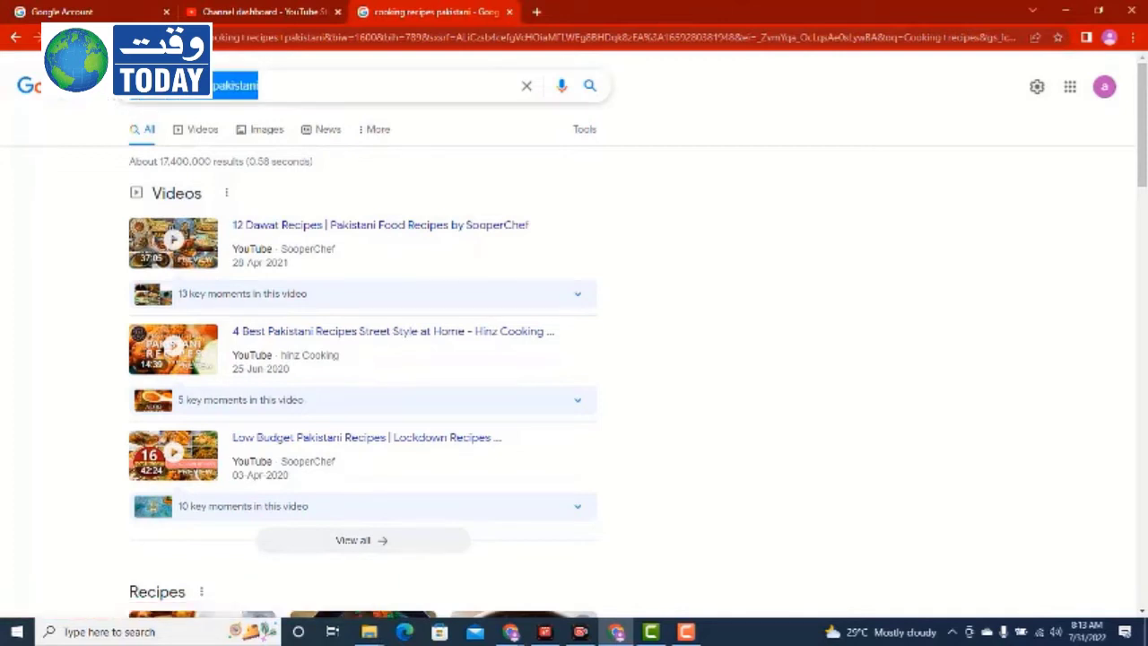
right_click(172, 87)
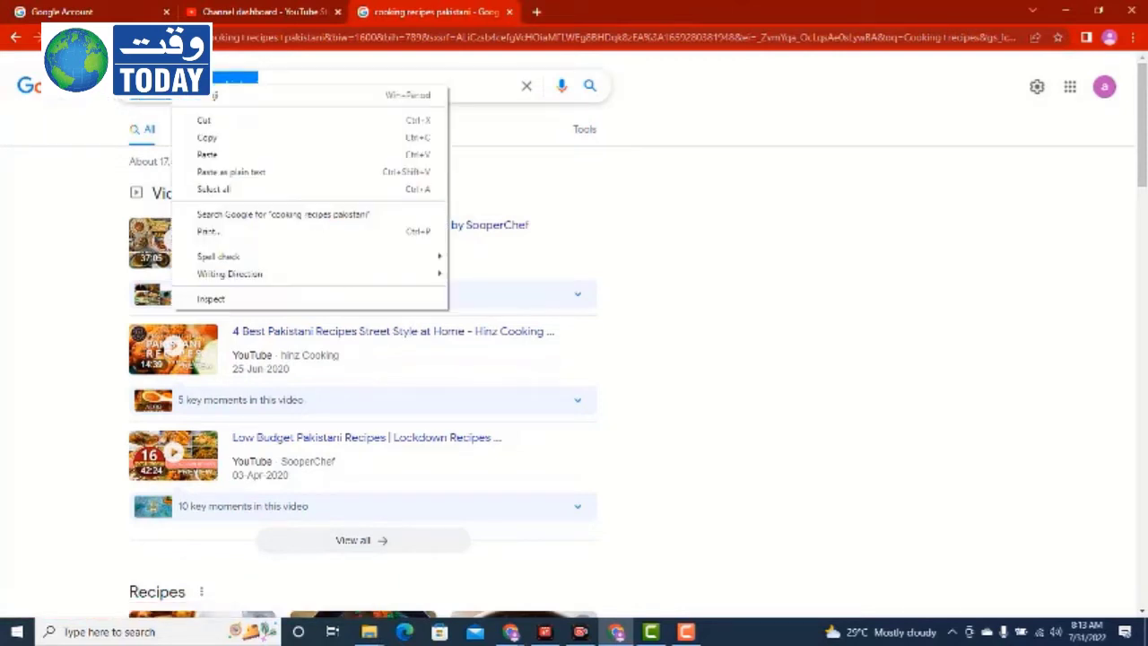
click(239, 148)
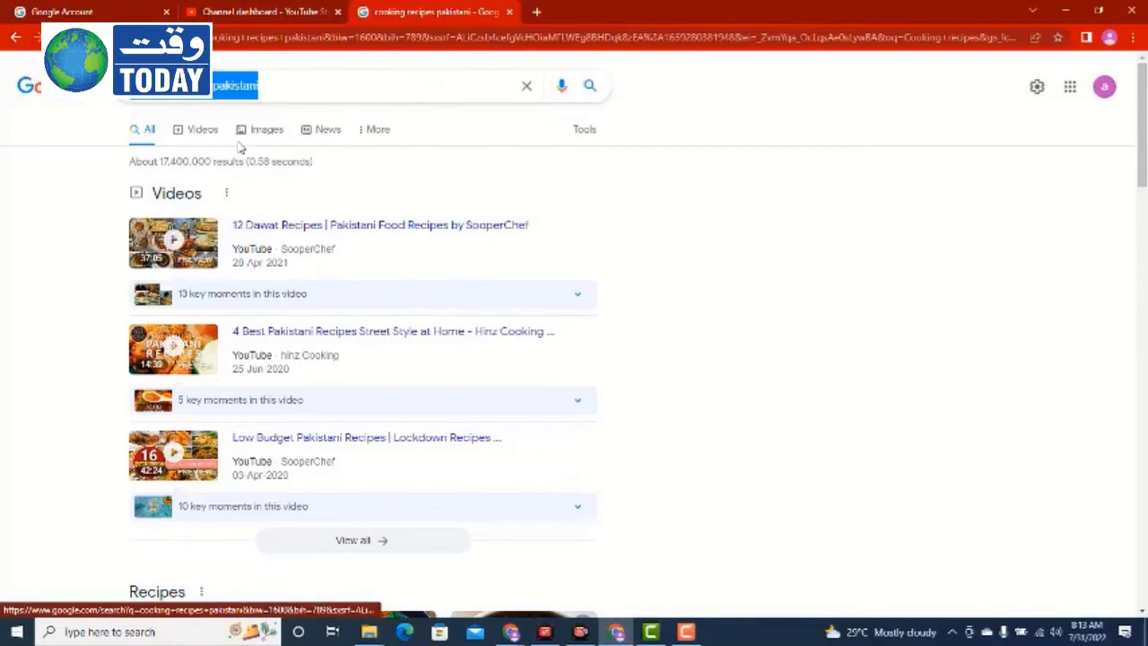
click(289, 15)
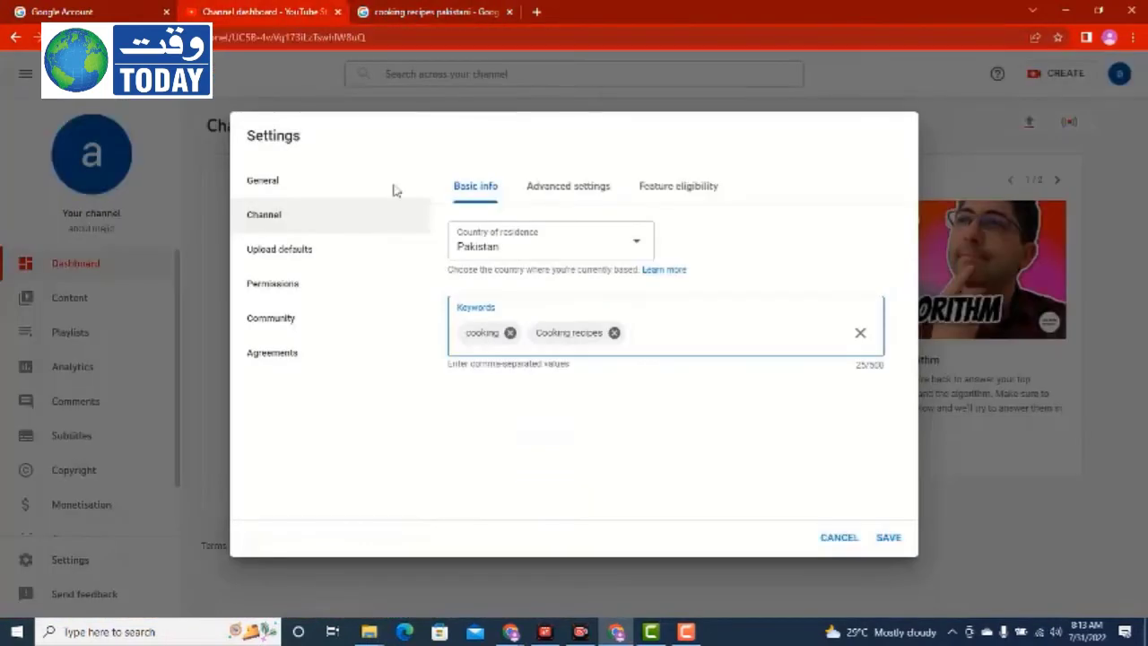
right_click(664, 341)
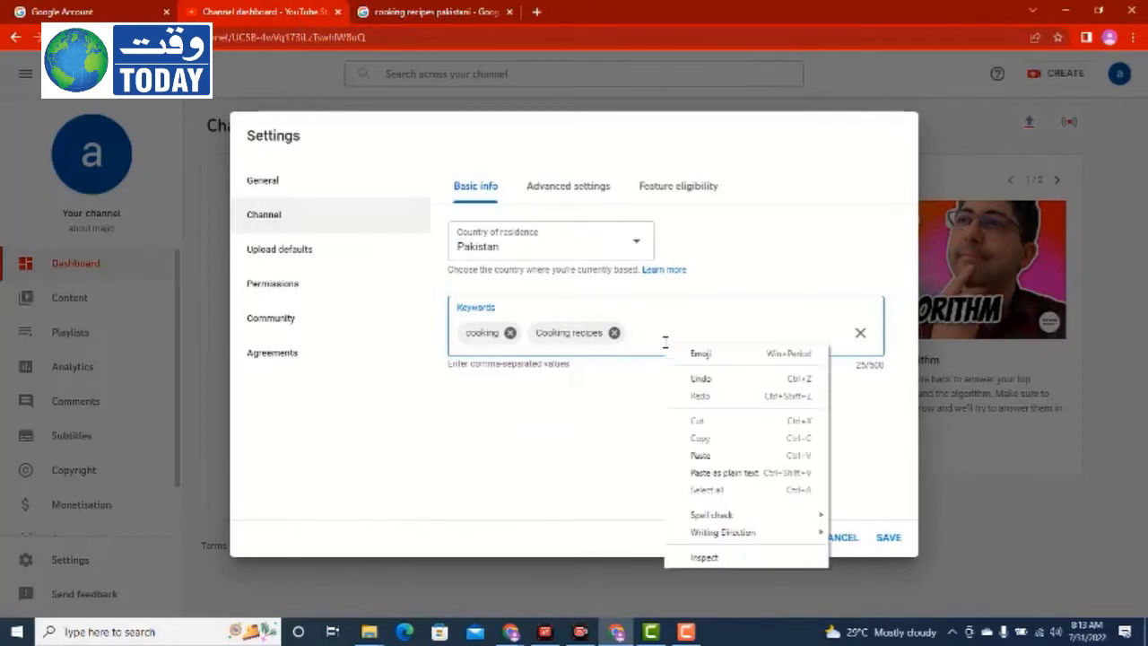
click(708, 454)
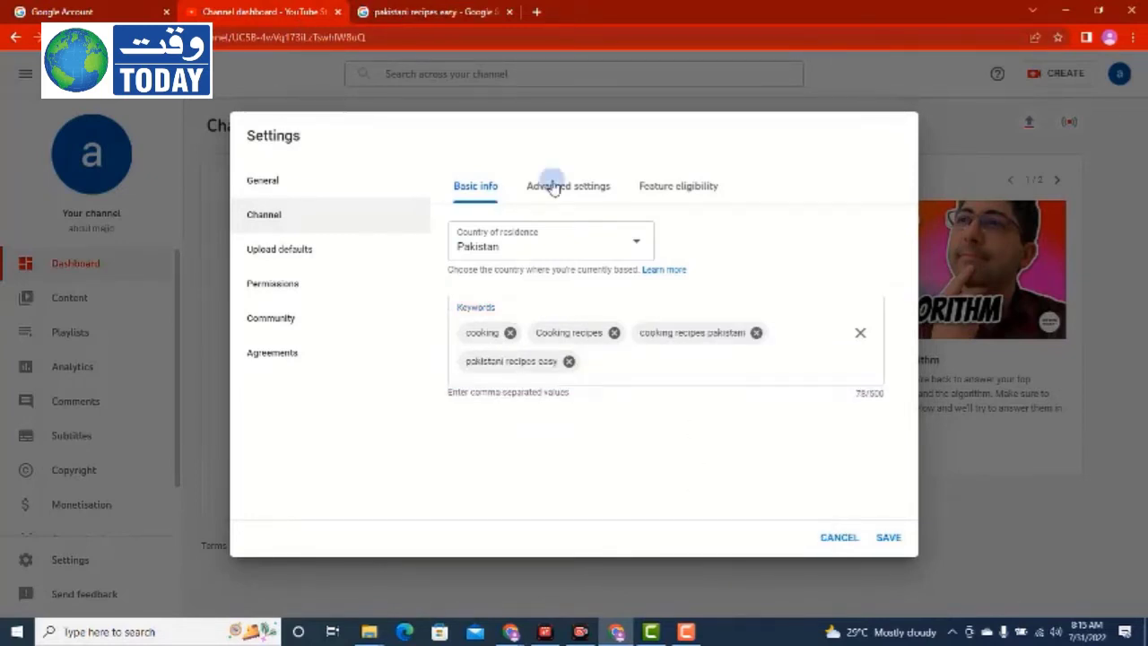
In the channel's advanced settings, set the audience to not Made for Kids.
click(552, 185)
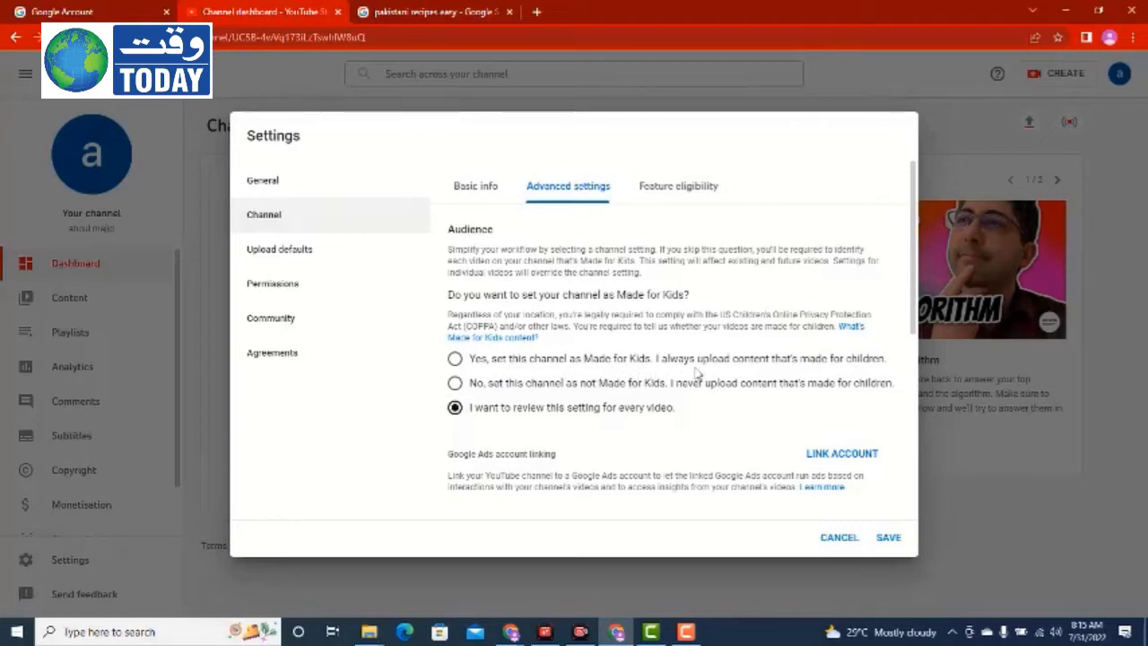
click(545, 404)
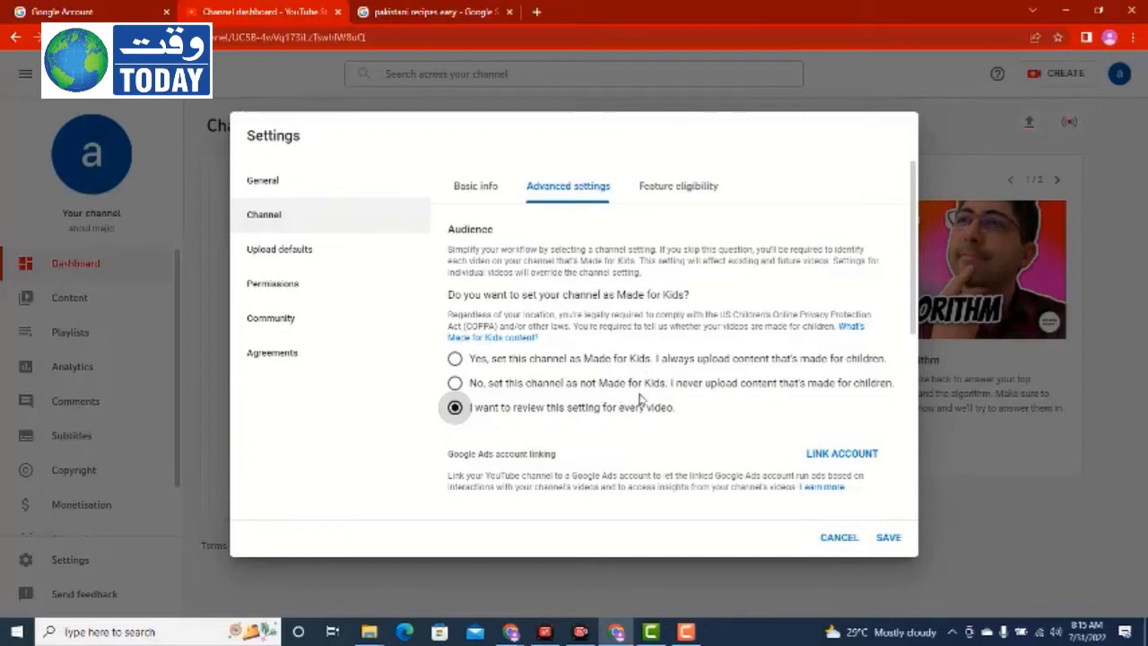
click(455, 383)
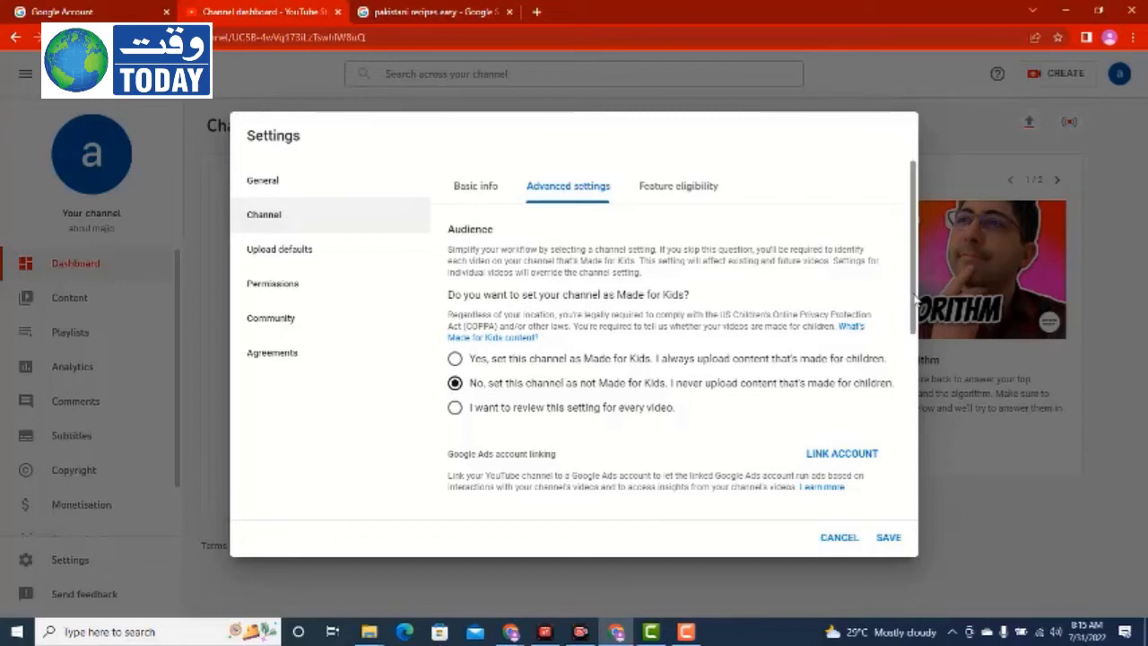
Disable "Allow viewers to clip my content" in the channel's advanced settings, and open the feature eligibility overview.
drag(916, 299, 922, 433)
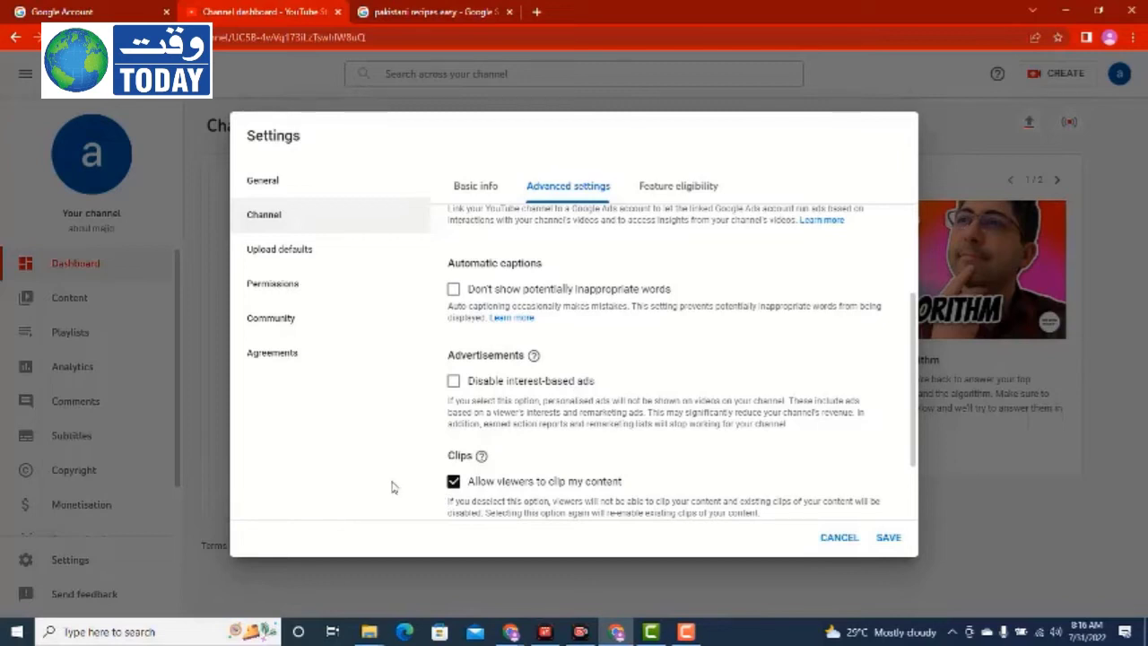
click(452, 484)
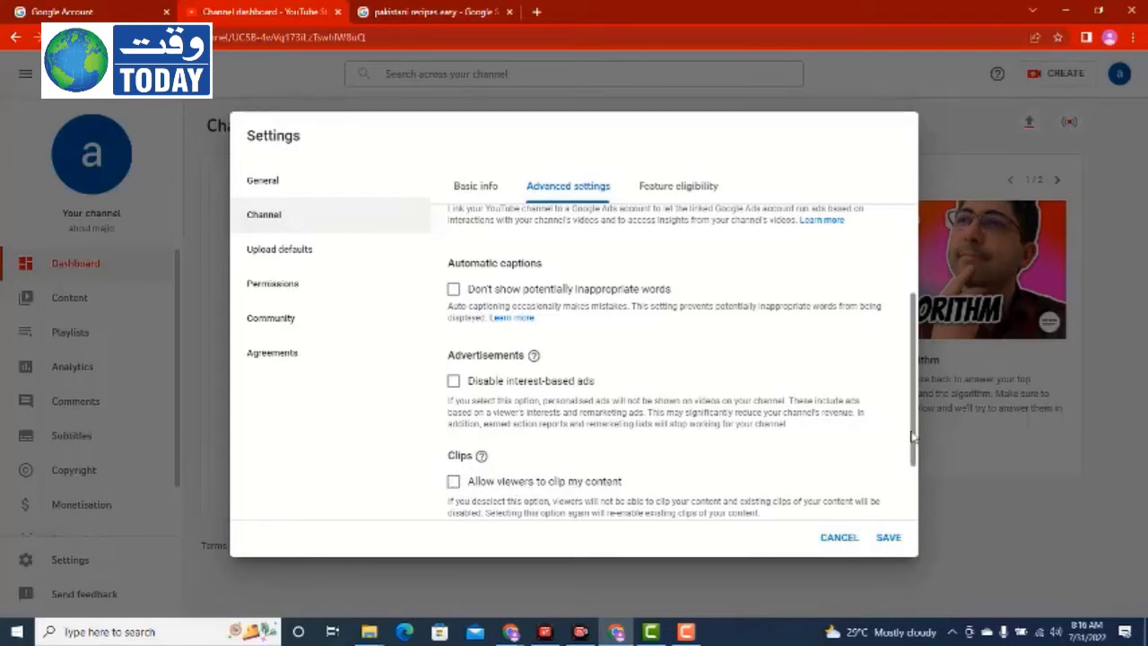
drag(912, 435, 912, 482)
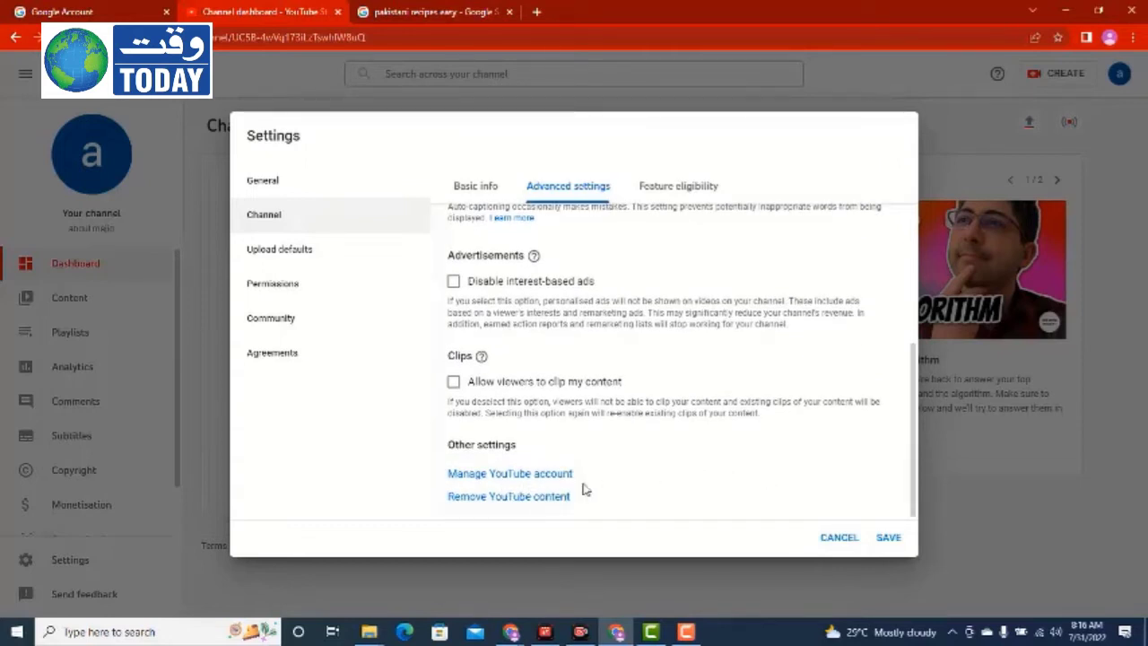
click(677, 188)
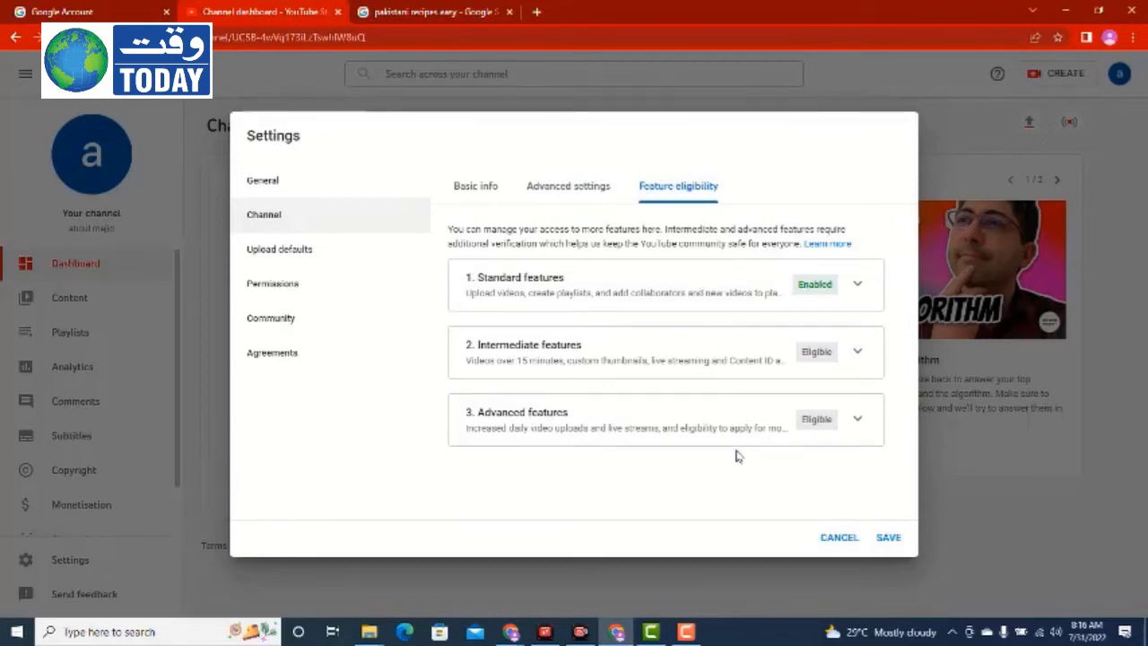
In the upload defaults, enter a hashtag of the channel owner's name as the default video title.
click(315, 259)
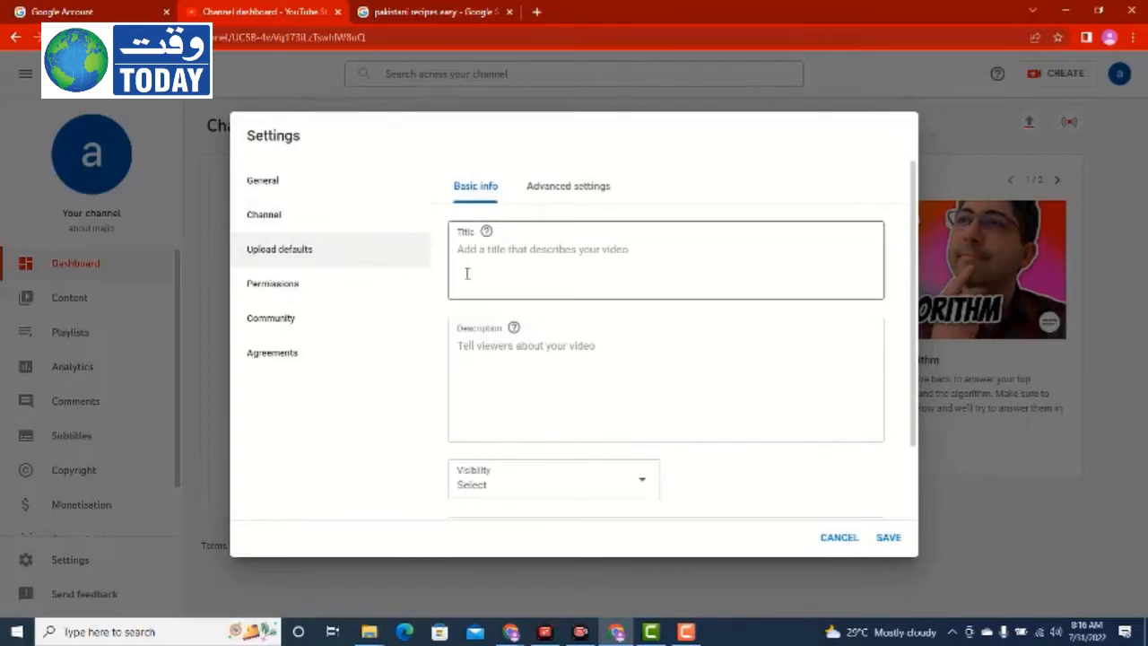
click(509, 254)
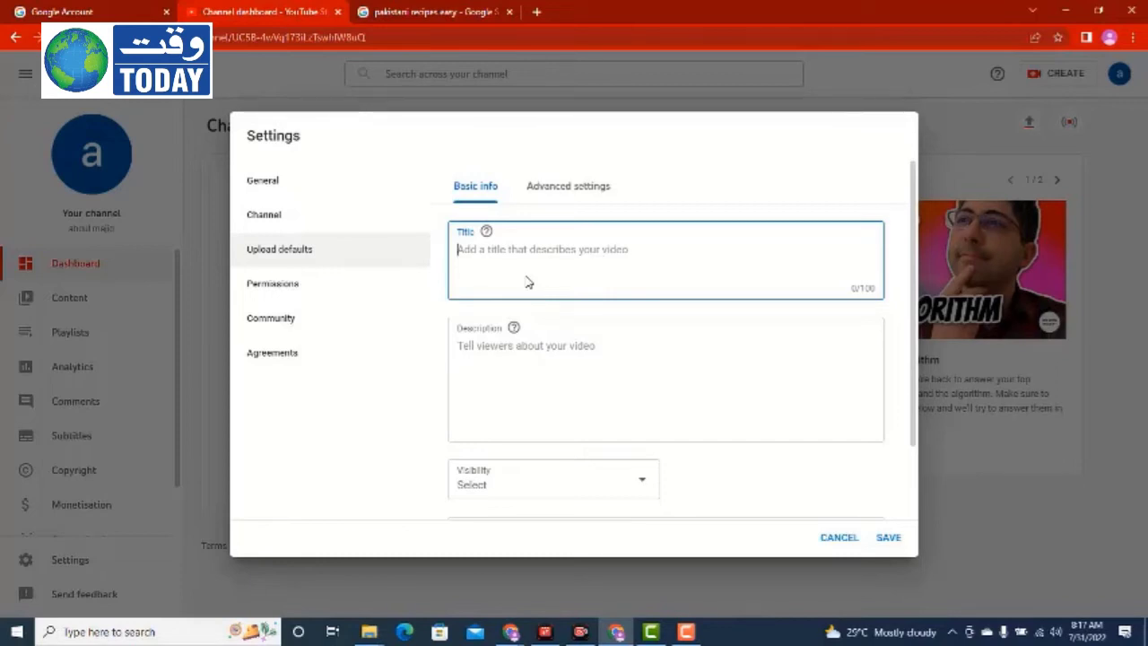
text(a)
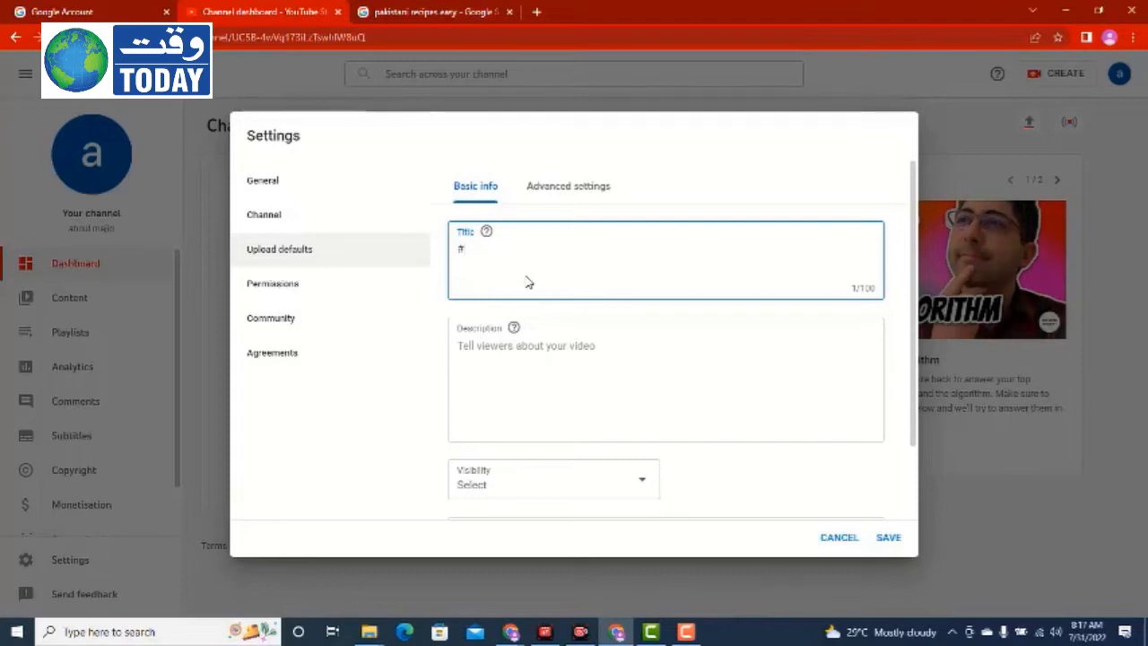
text(ab)
text(c)
text(ul)
key(BackSpace)
text(ma)
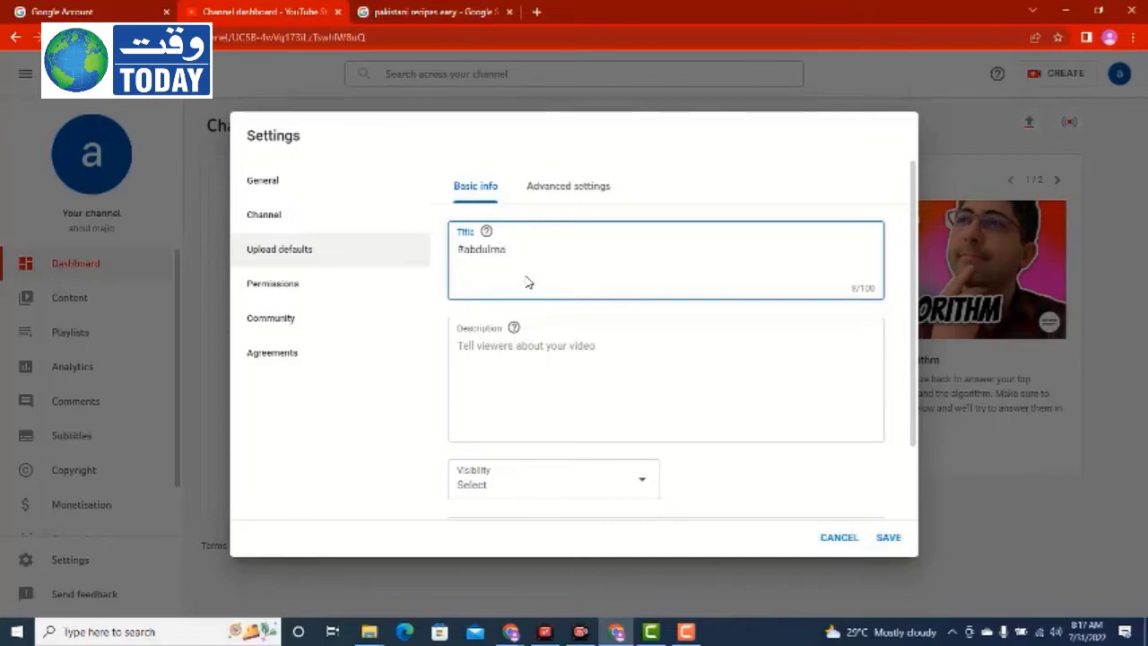
text(jid)
Leave the default description empty and set the default upload visibility to Public.
click(498, 371)
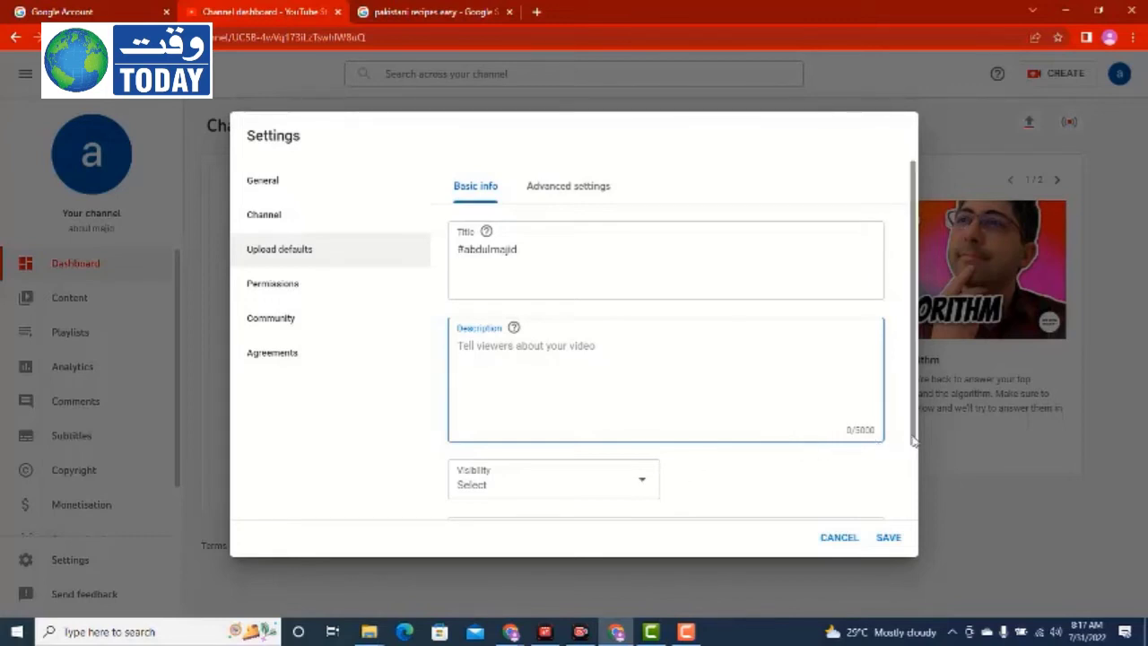
drag(913, 440, 913, 508)
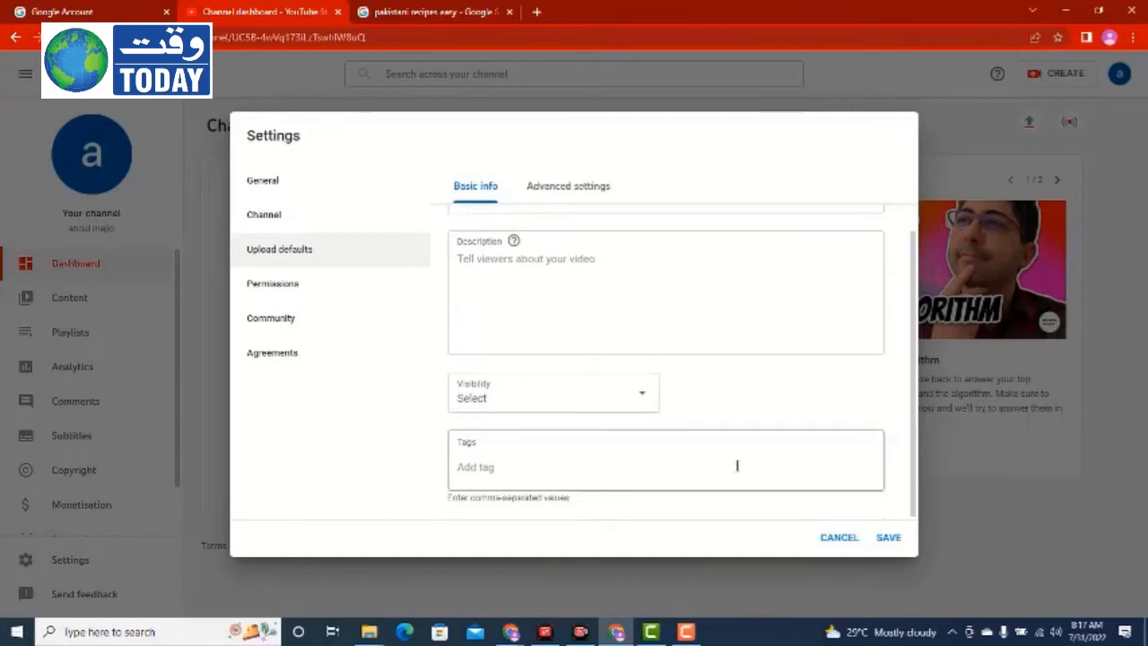
click(643, 400)
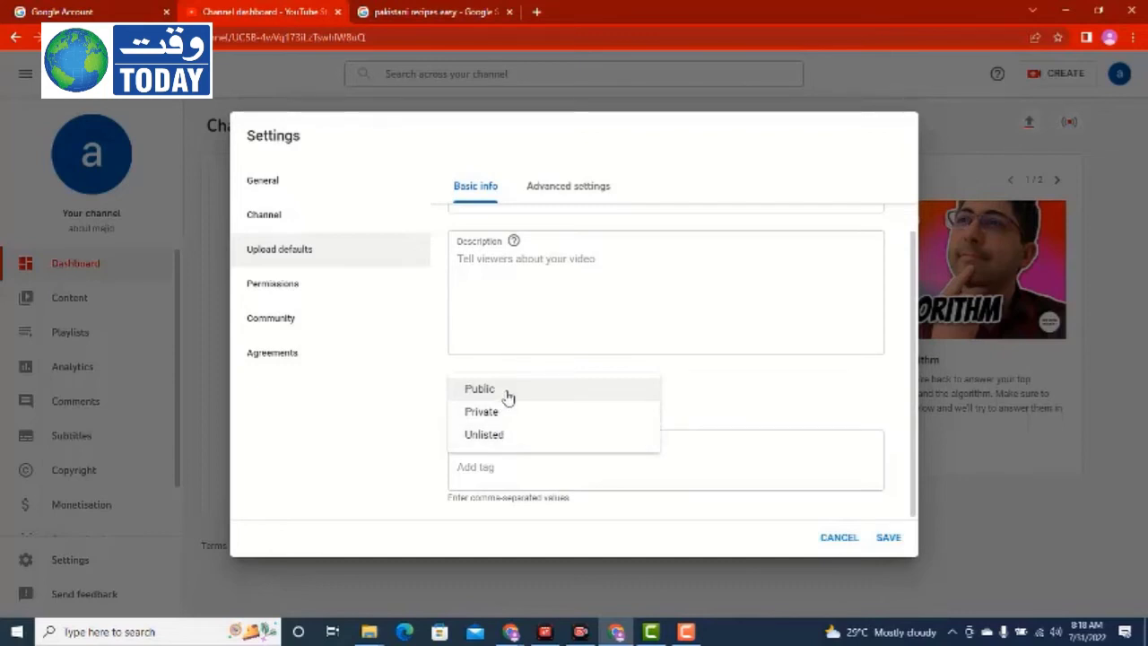
click(507, 393)
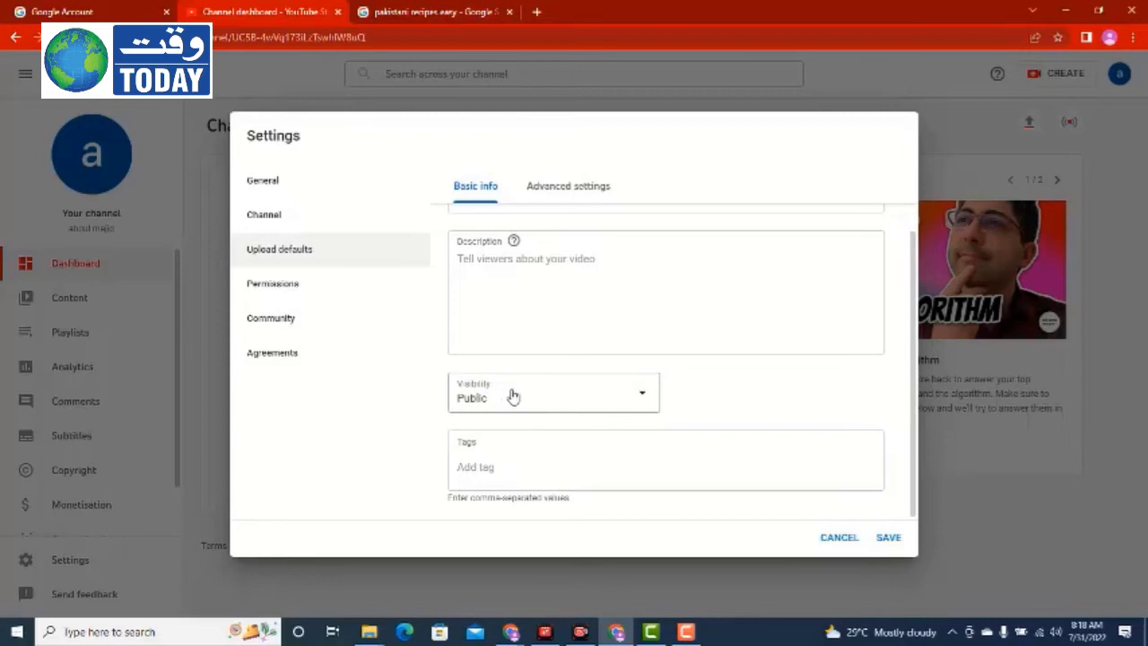
Enter a hashtag of the channel owner's name in the default upload tags.
click(498, 466)
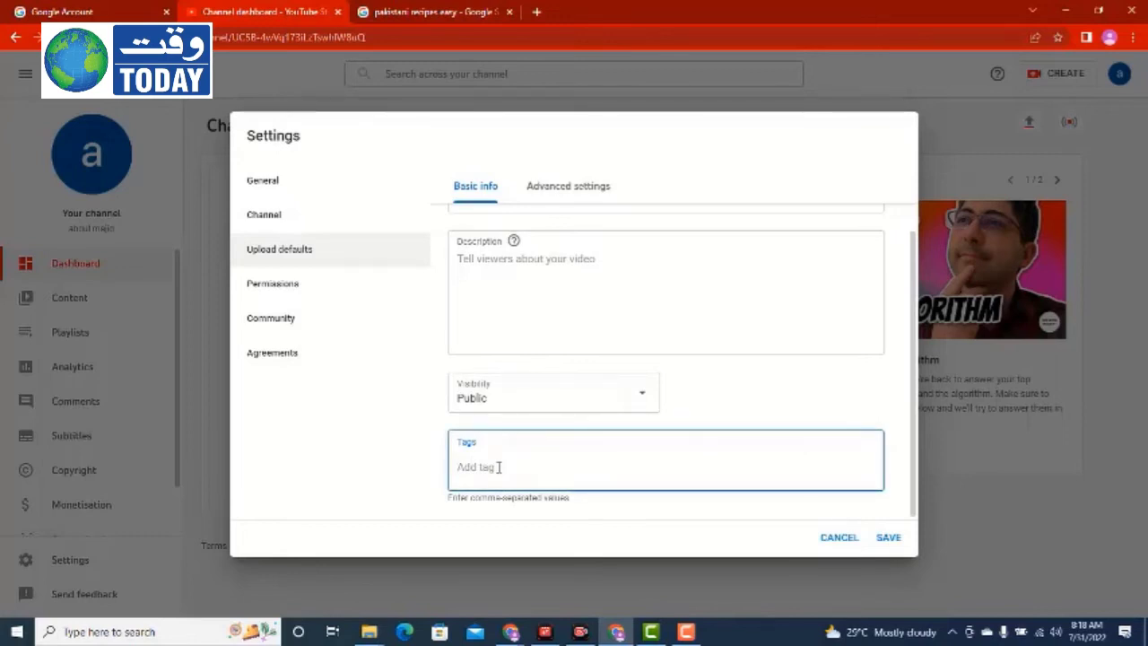
text(abc)
text(ul)
text(me)
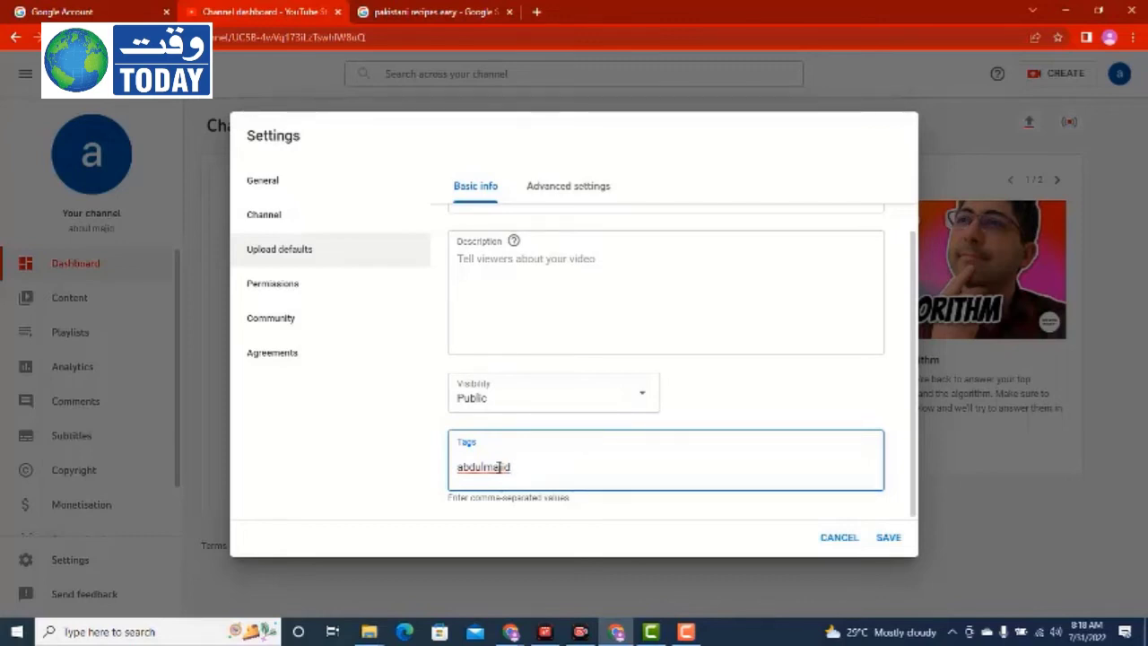
key(Home)
text(#)
Add #cooking, #easycooking and #pakistanicooking to the default upload tags after the owner's name hashtag.
text(#)
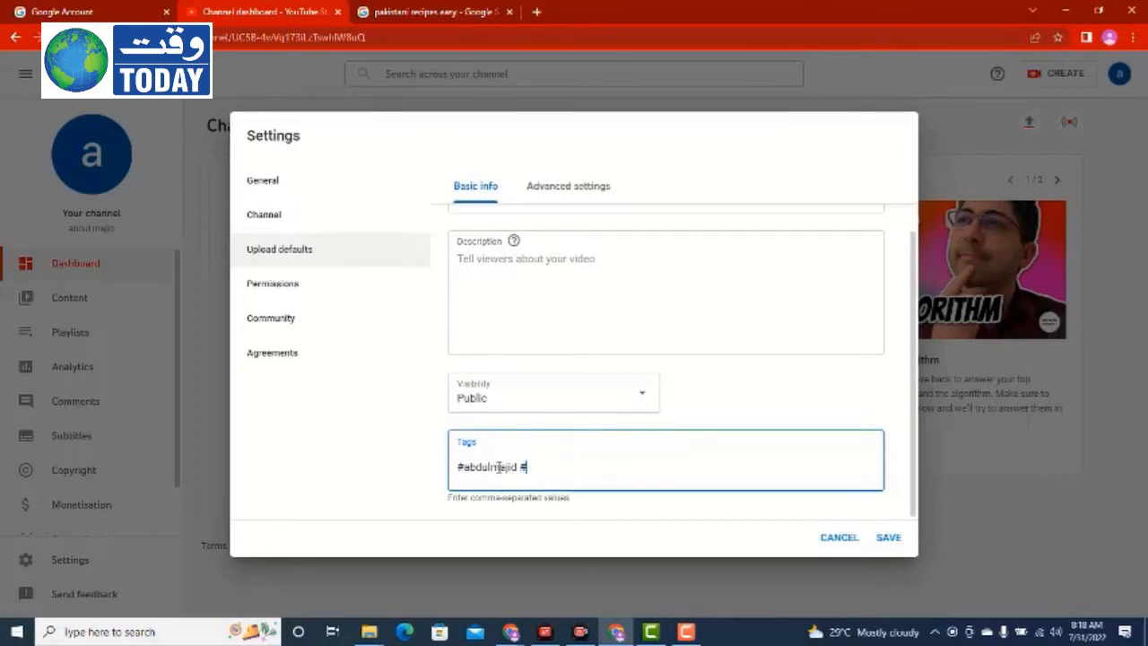
text(cook)
text(ing #)
text(ee)
text(sy)
text(cookin)
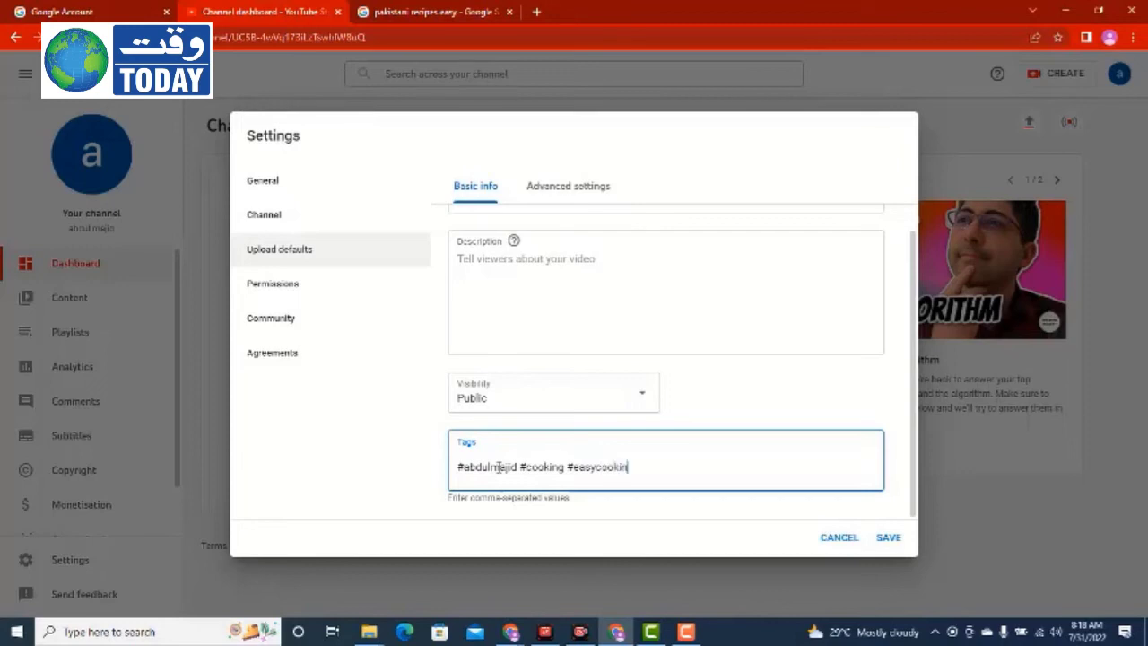
text(g #pakistanicooking)
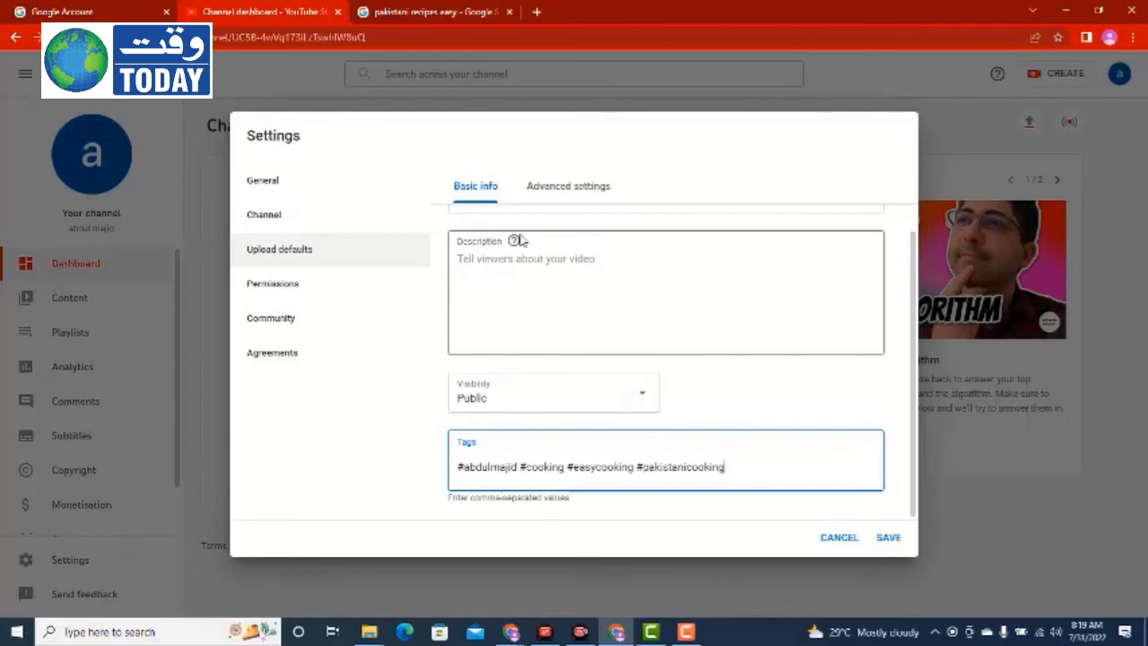
In the advanced upload defaults, look through the category list and set the default category to People and blogs.
click(563, 188)
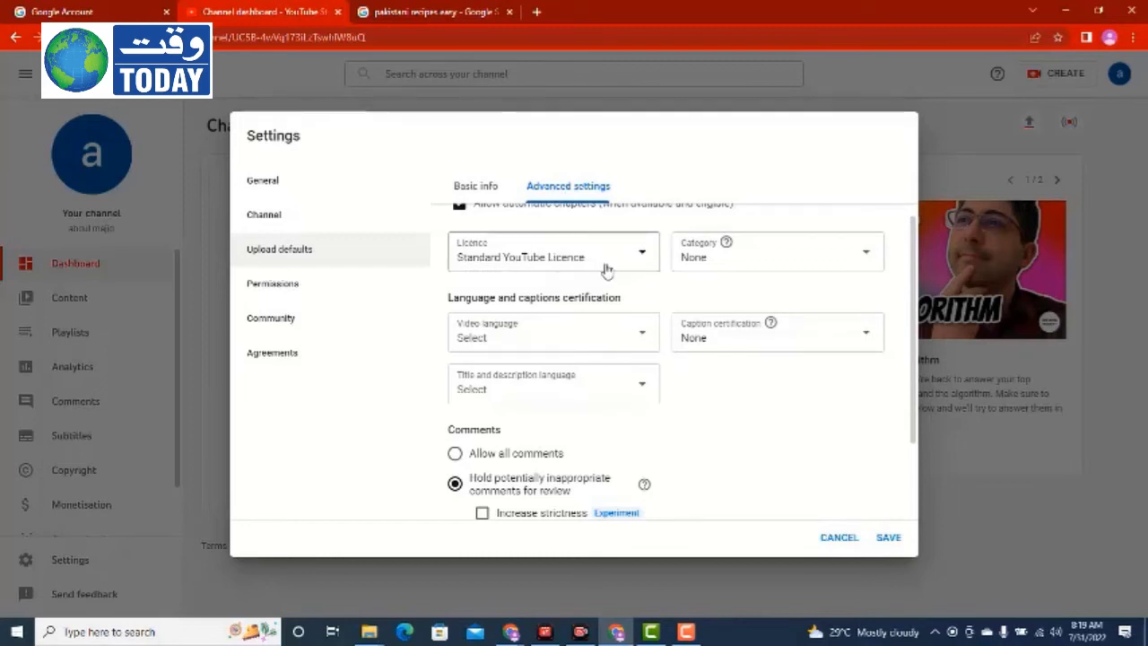
click(866, 256)
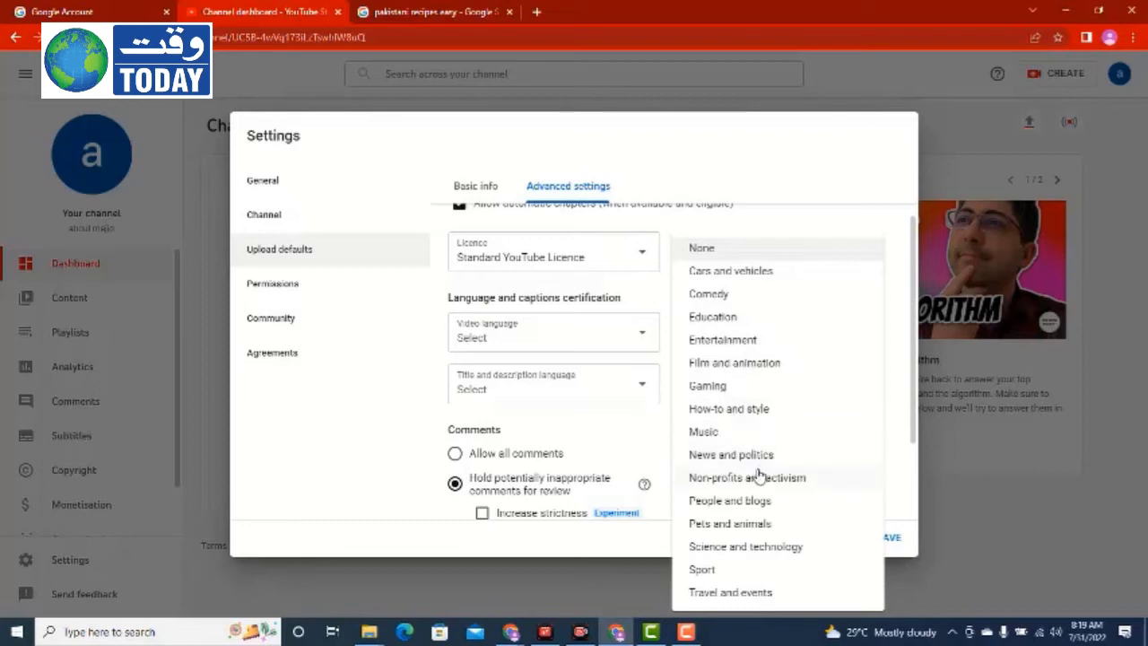
key(c)
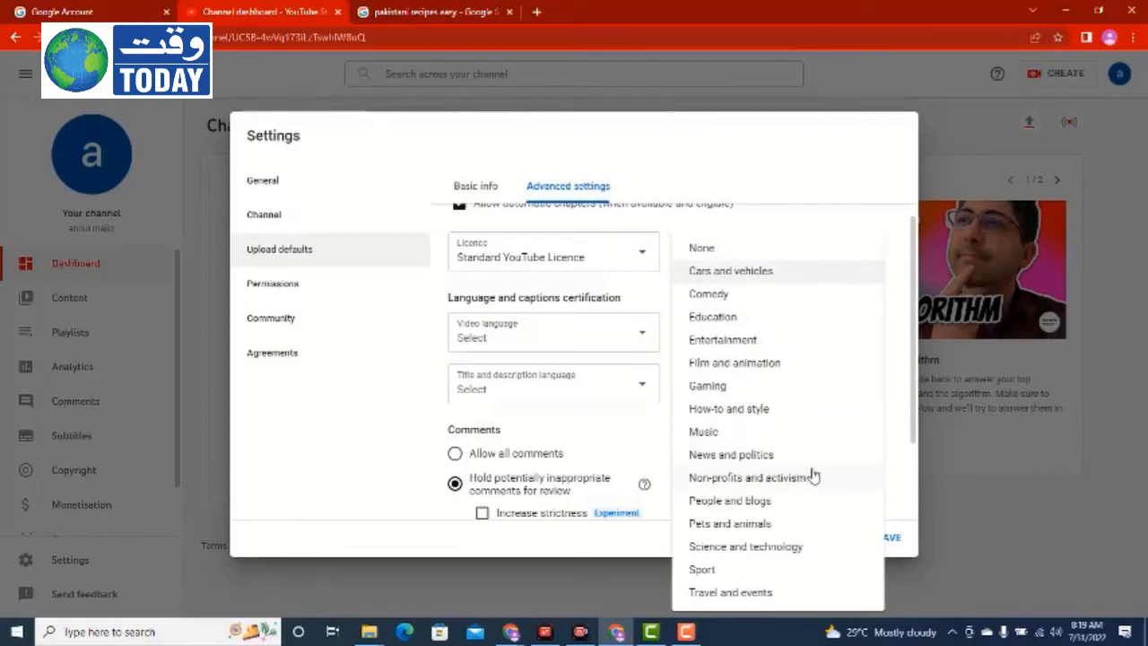
key(c)
key(h)
key(p)
key(p)
key(s)
key(Down)
key(Down)
key(Down)
key(Down)
key(Down)
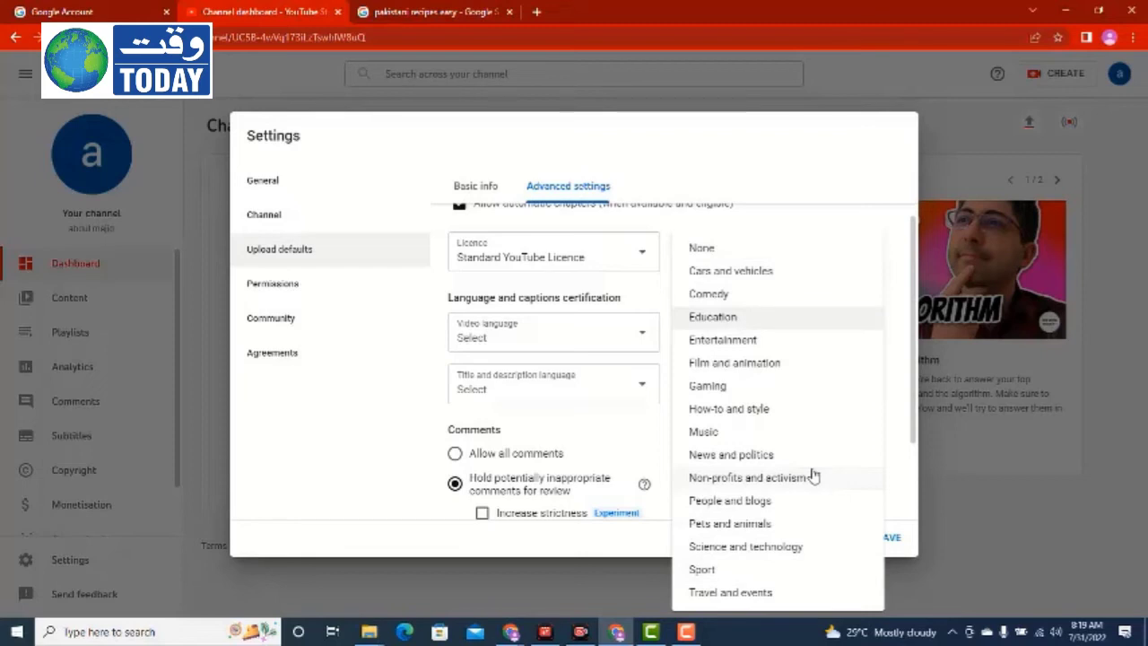
key(Down)
key(Down)
key(Down)
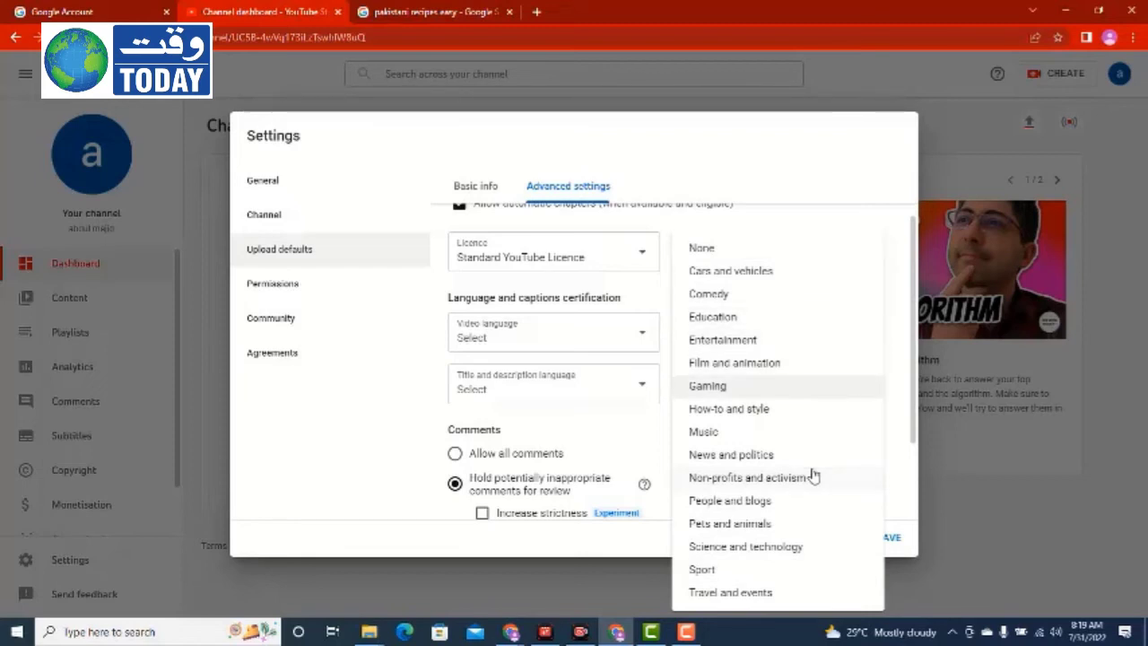
key(Down)
key(Down)
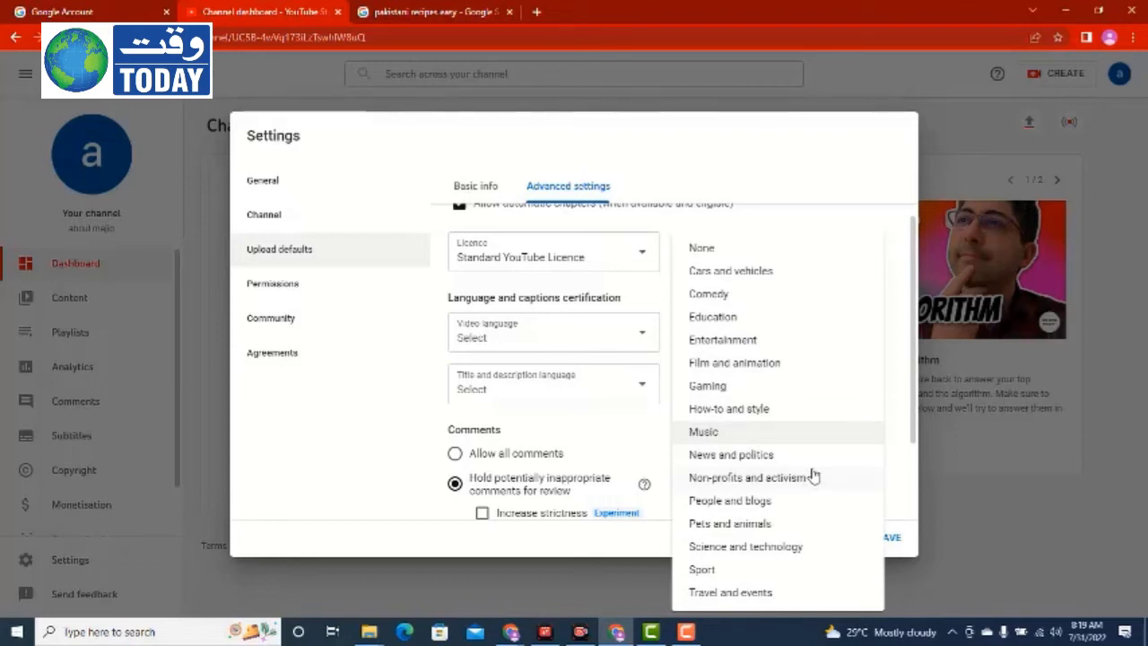
key(Up)
key(Up)
key(Up)
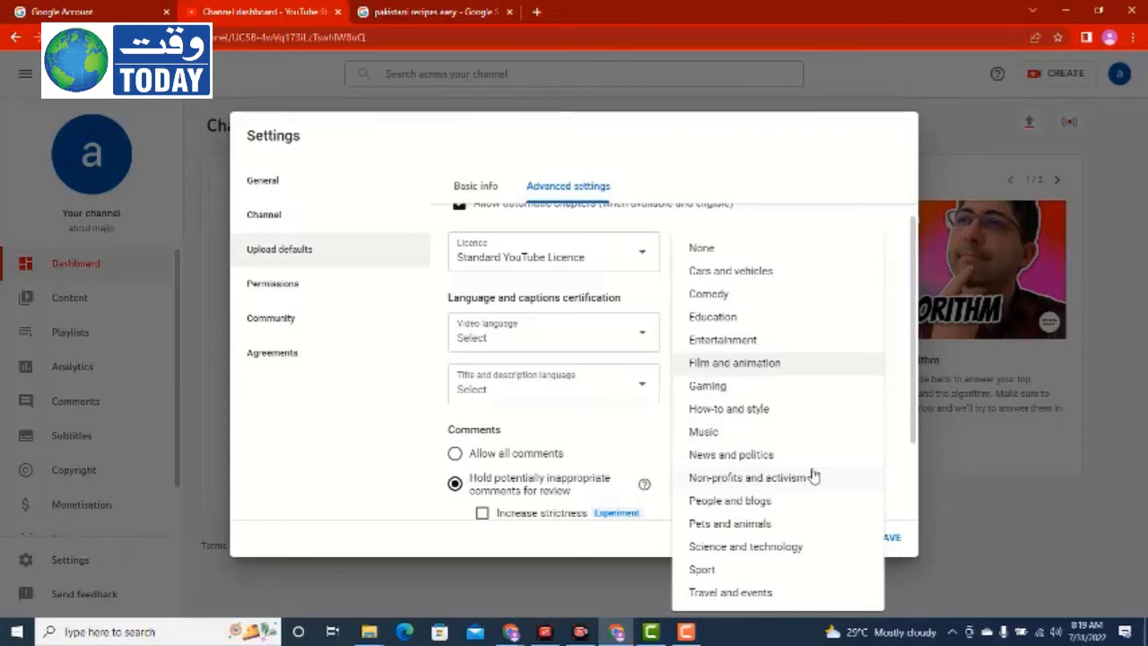
key(Down)
key(Down)
key(Down)
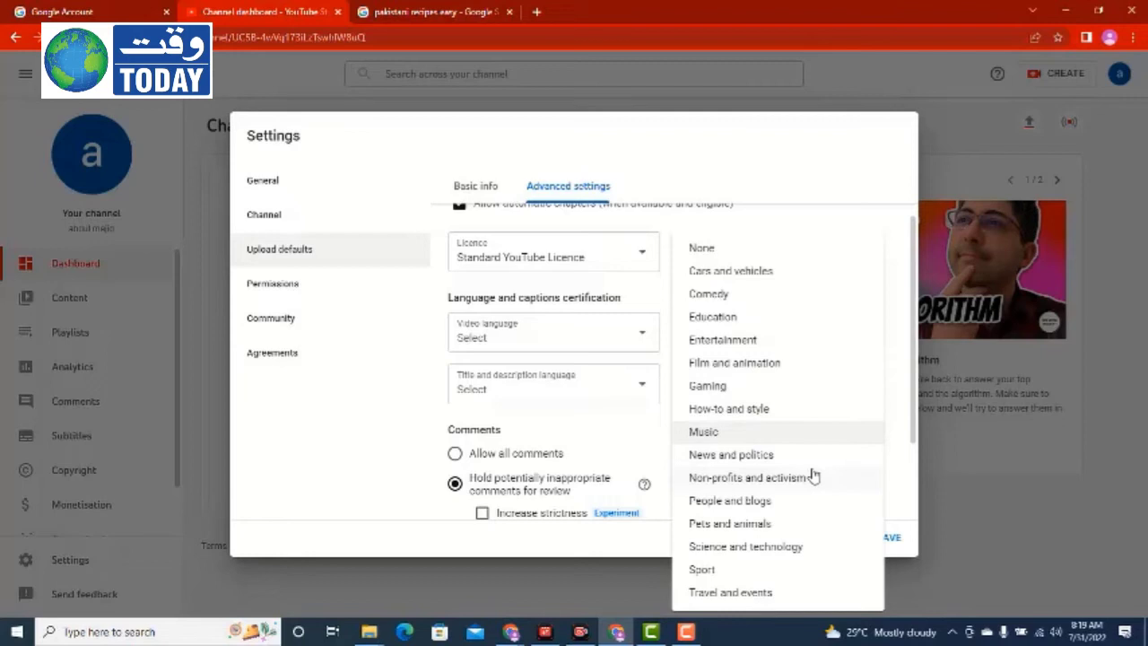
key(Down)
key(Down)
key(Down)
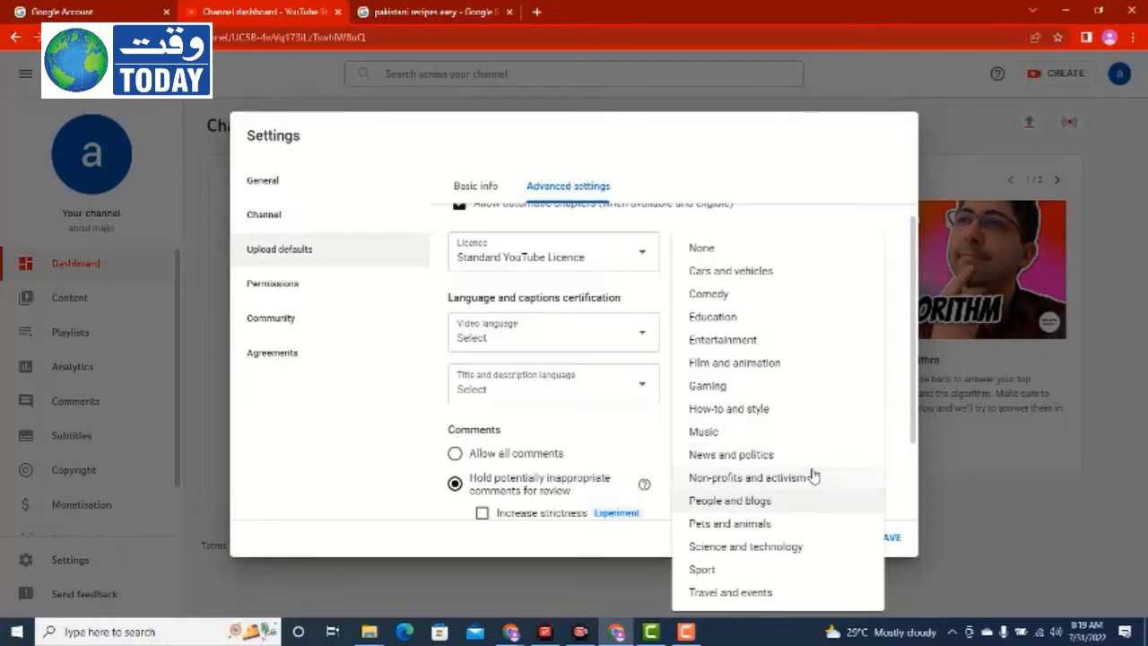
key(Down)
key(Down)
key(Down)
key(Down)
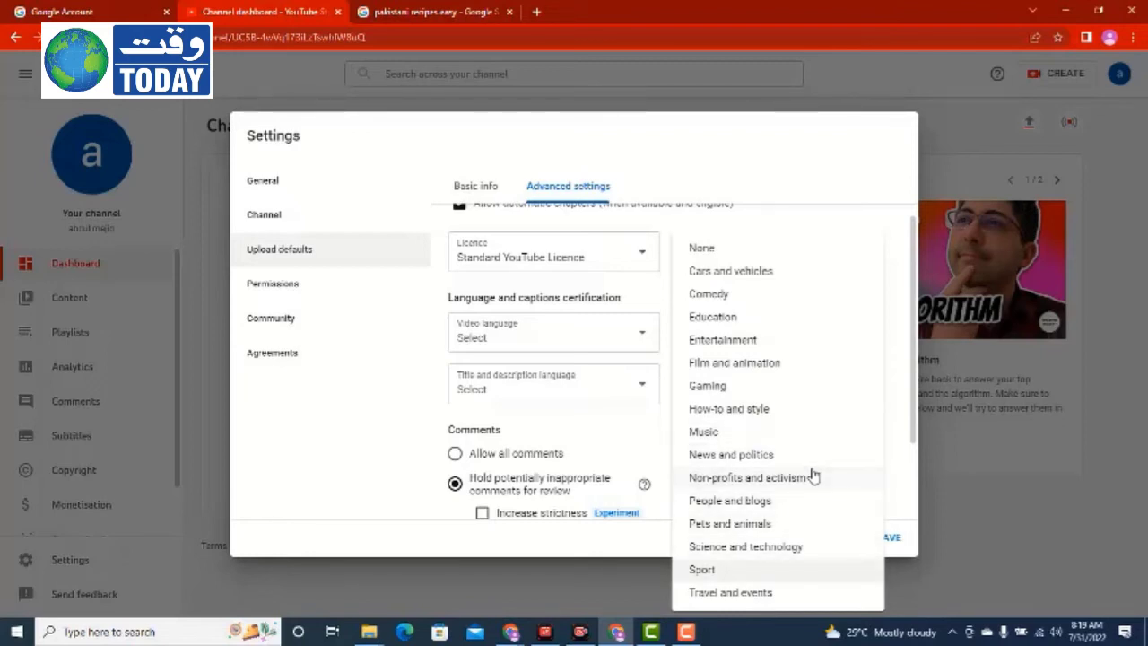
key(Down)
key(Down)
key(Down)
key(Down)
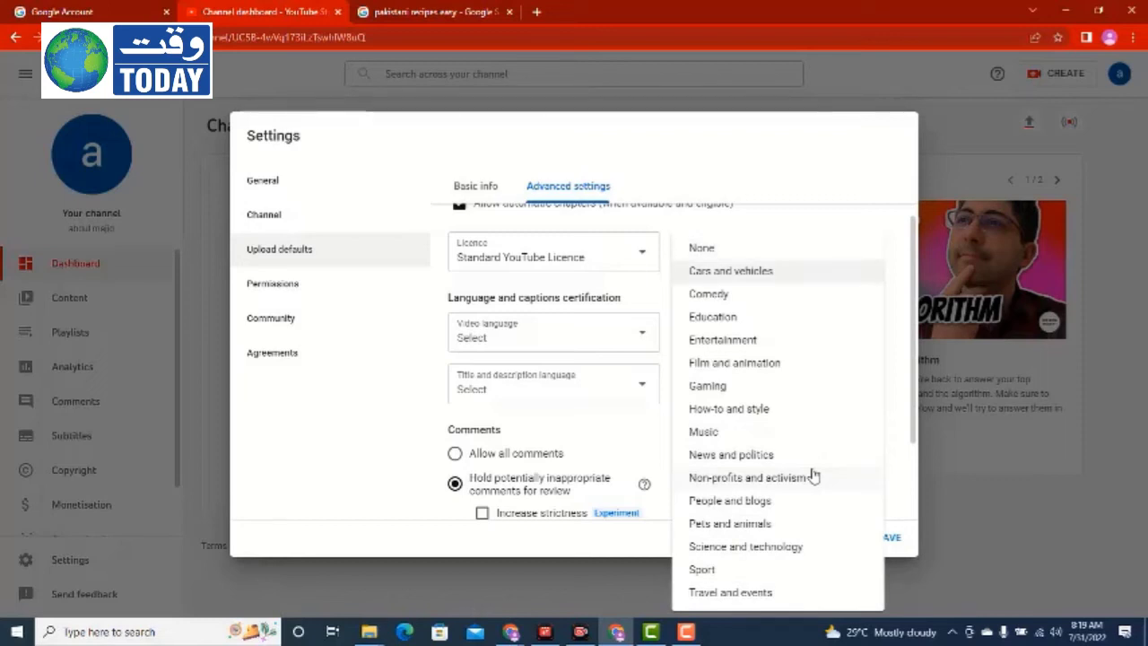
key(Down)
key(Down)
key(Down)
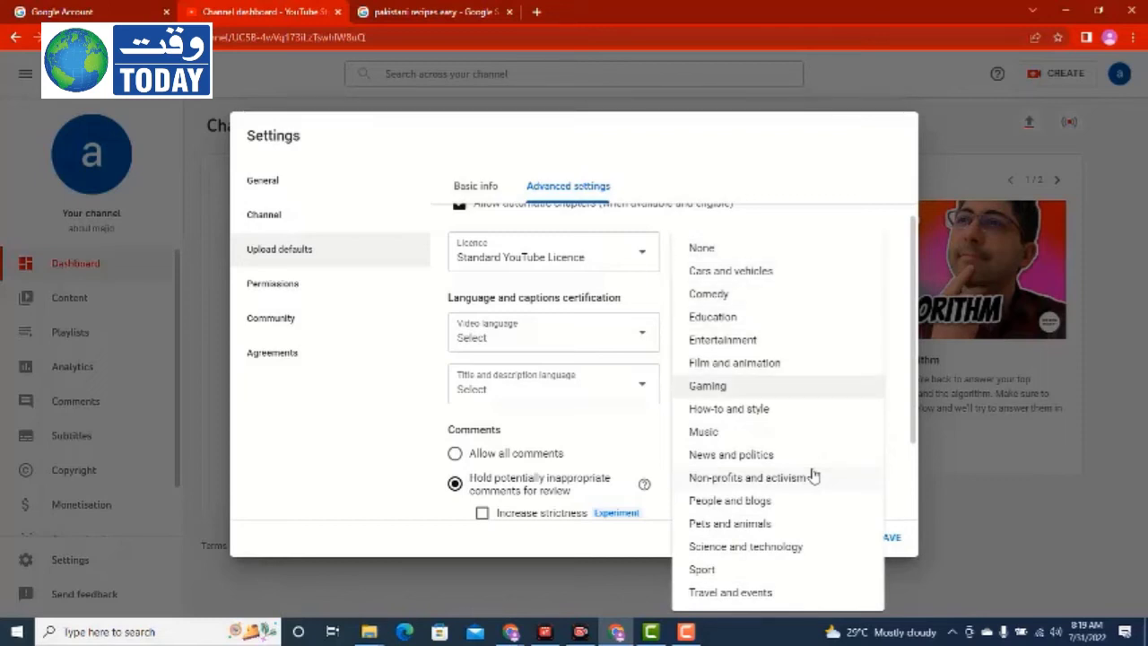
key(Down)
key(Down)
key(Down)
key(Down)
key(Down)
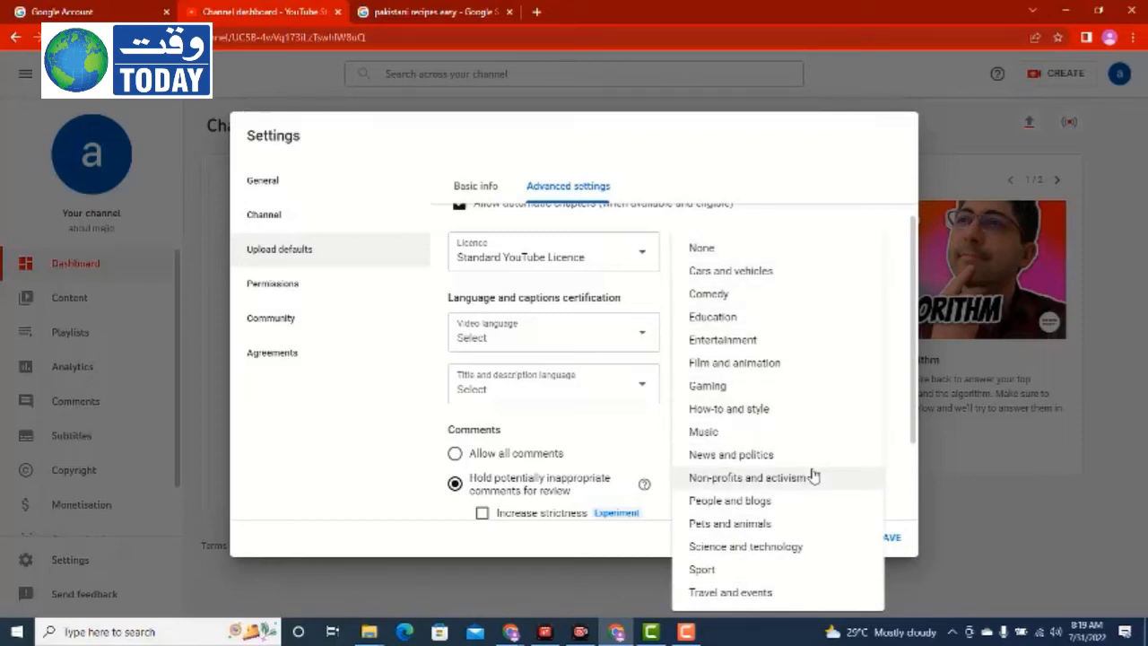
click(778, 507)
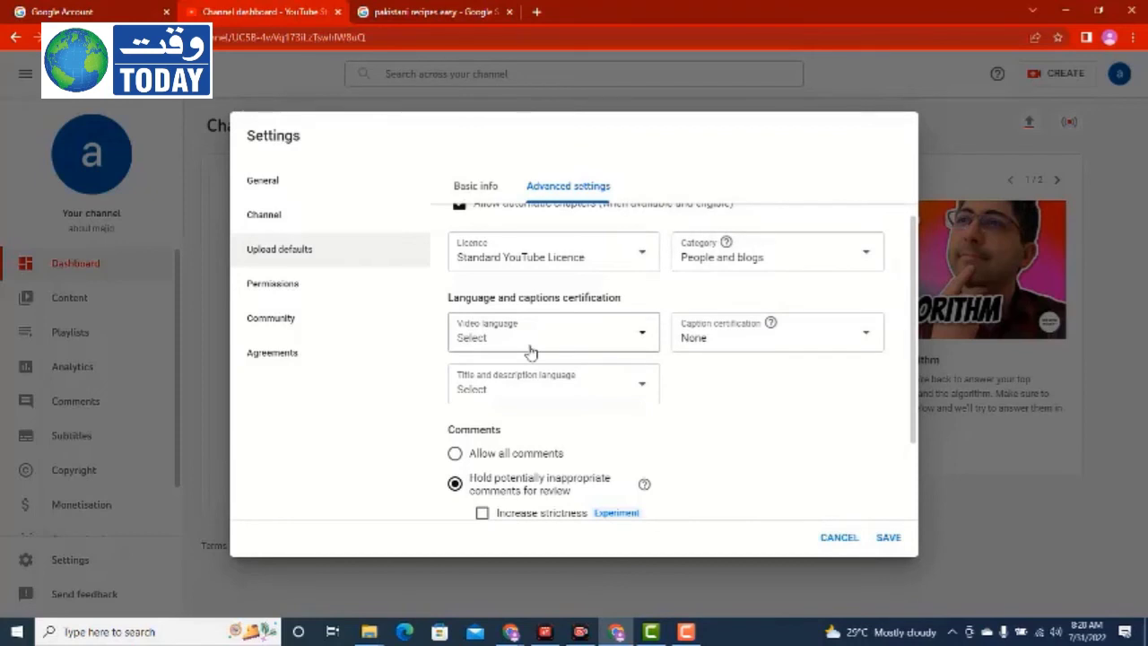
Set the default video language for uploads to Urdu.
click(645, 338)
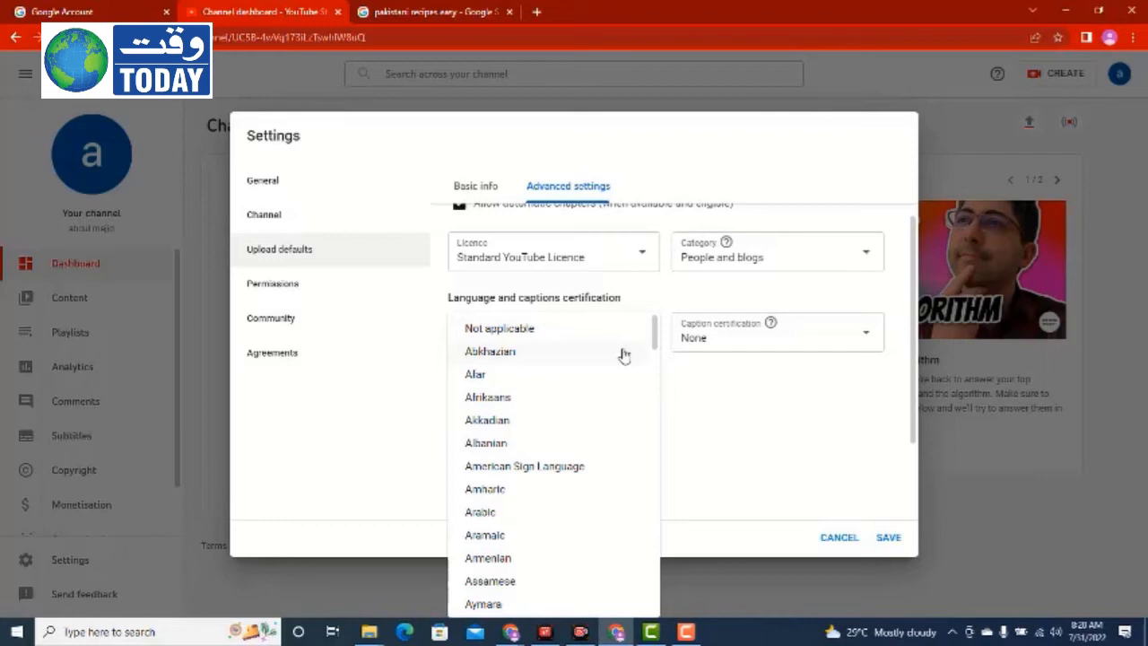
scroll(624, 355, down, 5)
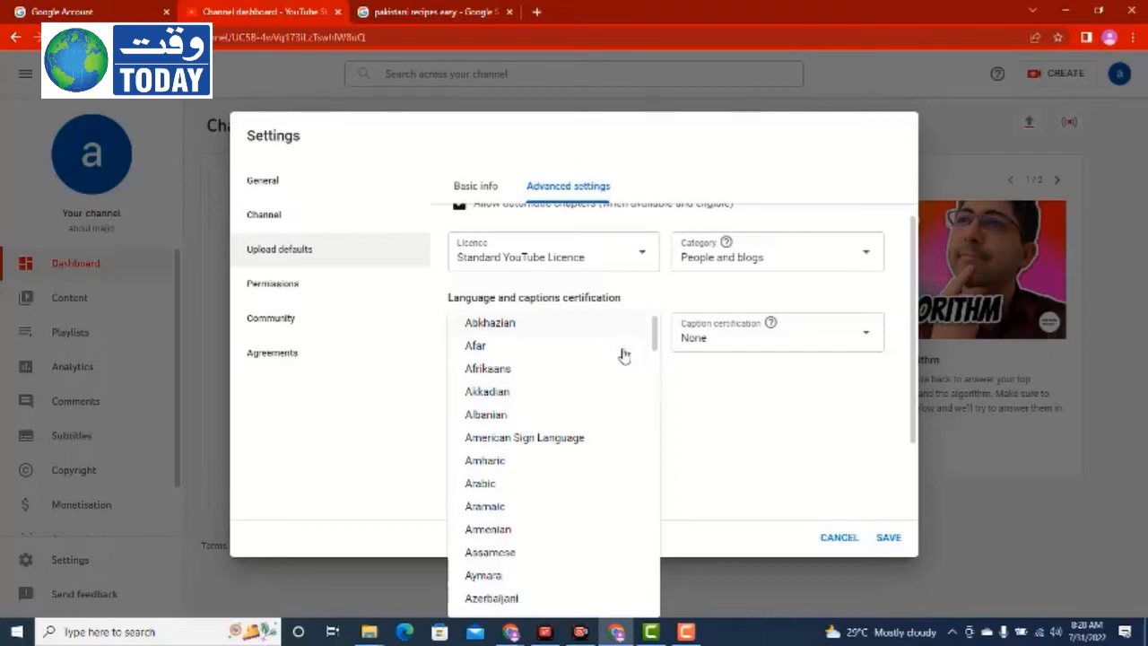
scroll(623, 356, down, 15)
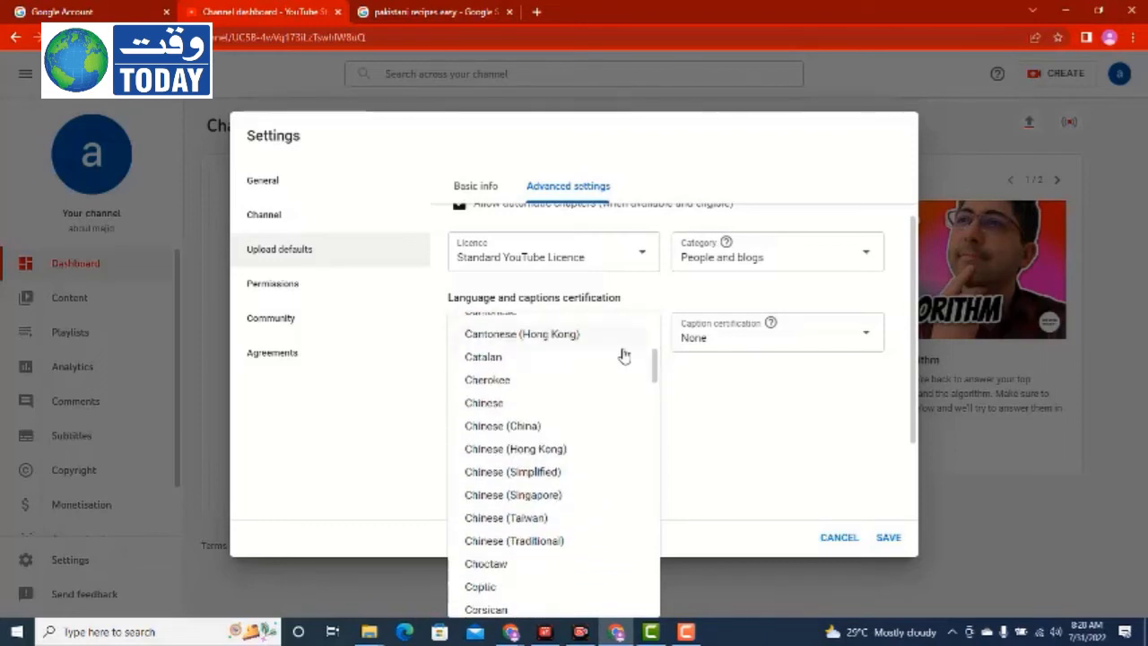
scroll(624, 355, down, 10)
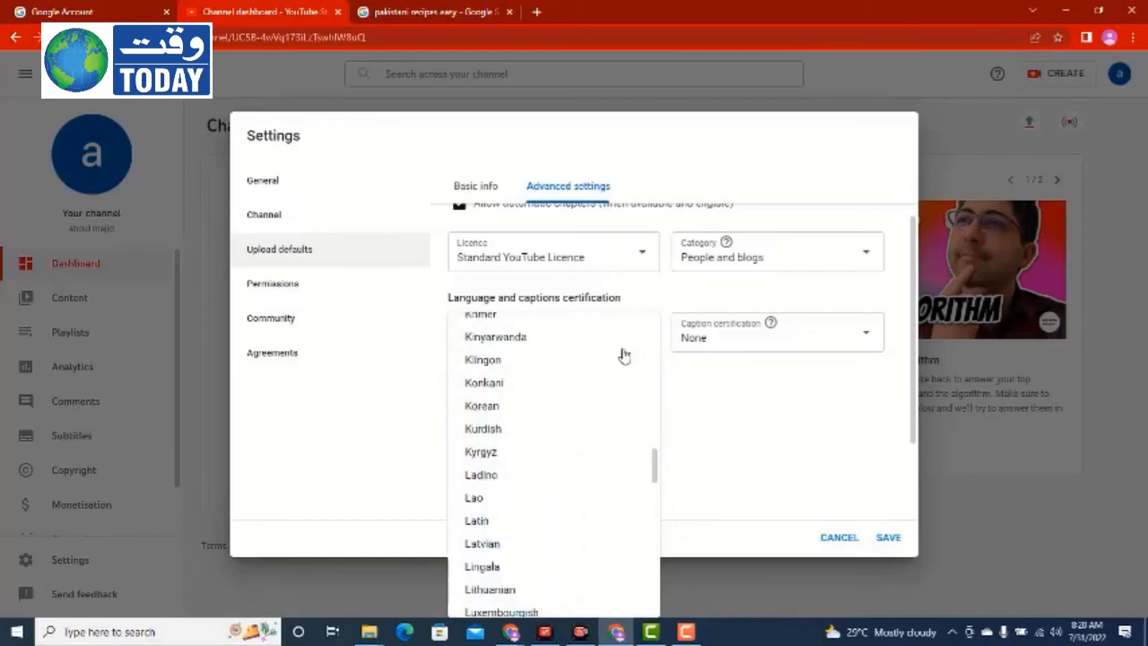
scroll(623, 355, down, 3)
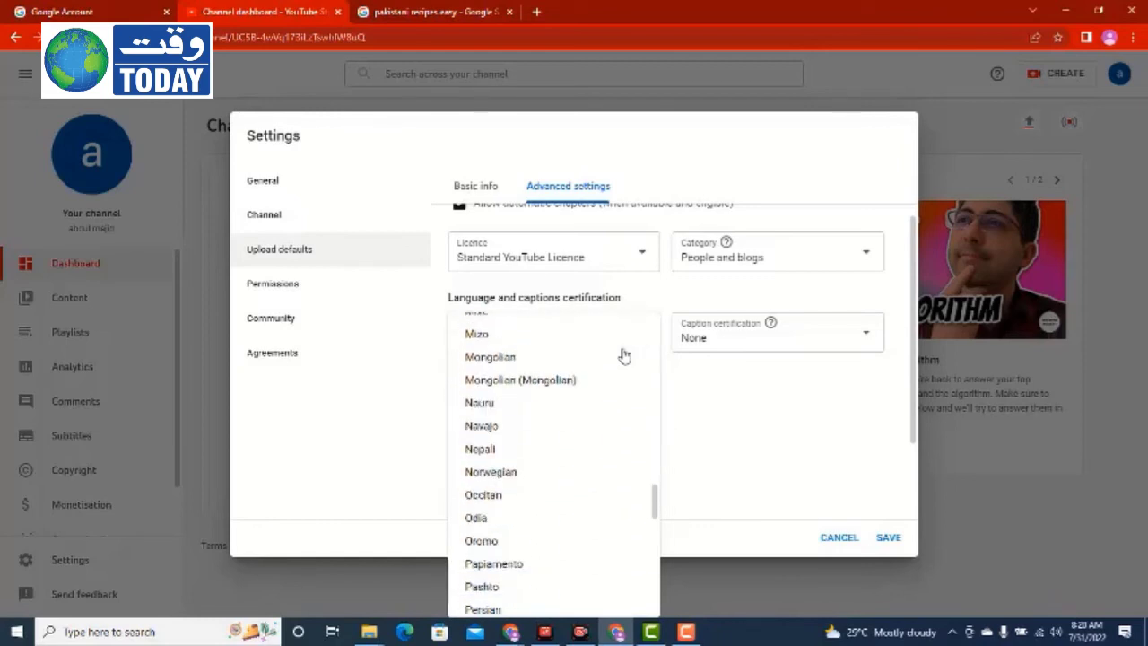
scroll(623, 355, down, 6)
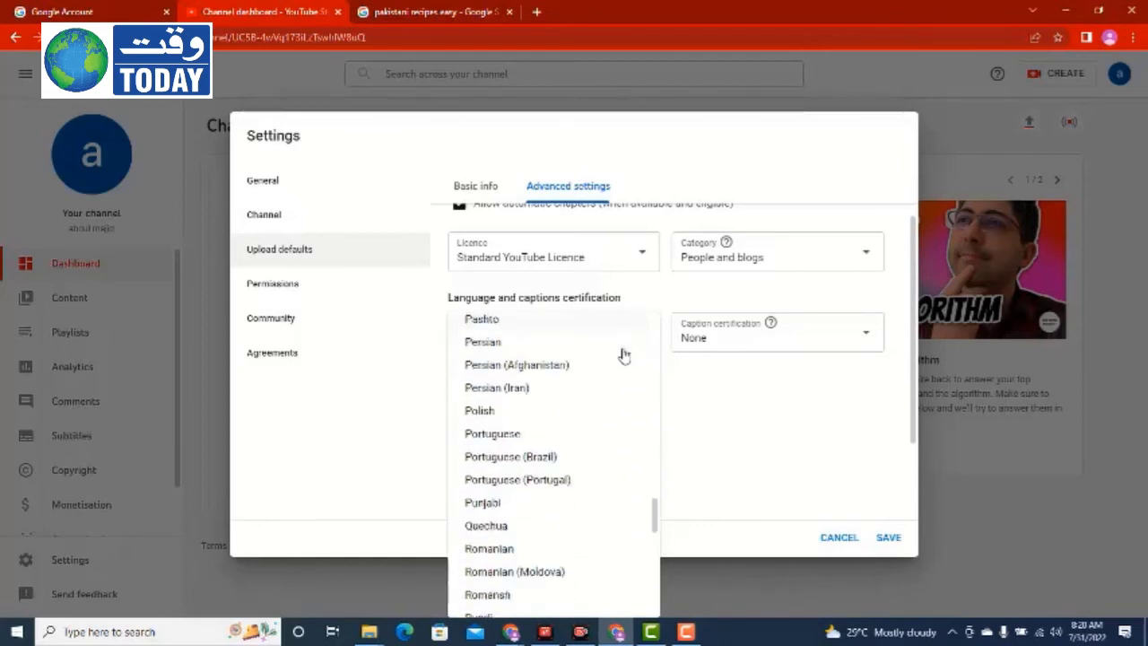
scroll(623, 356, down, 5)
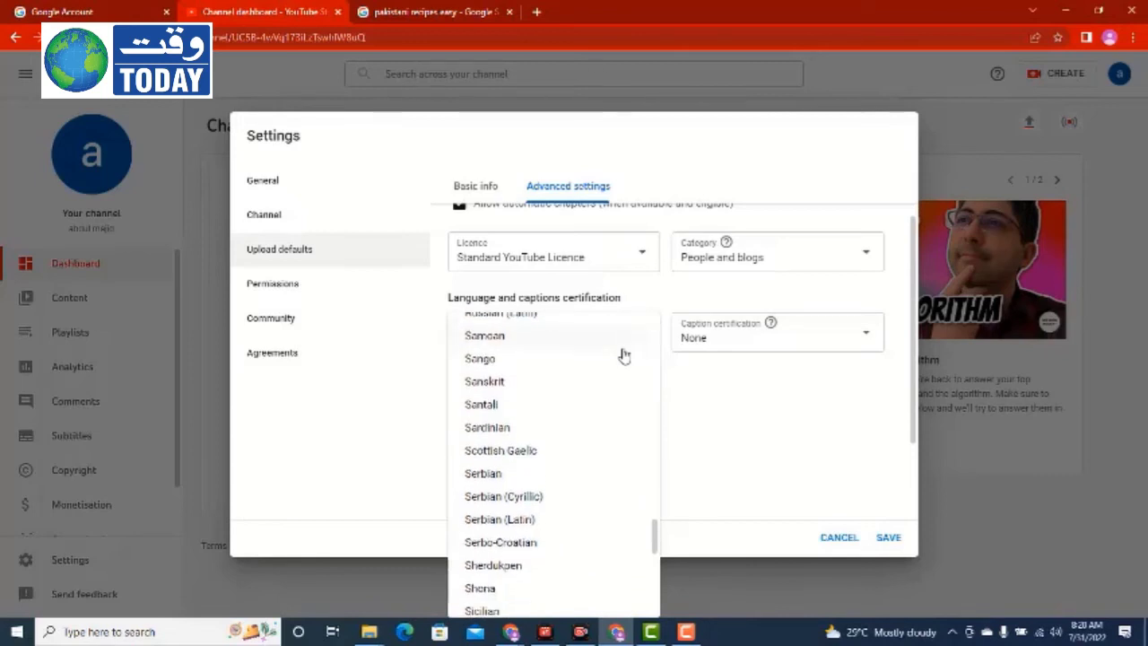
scroll(623, 355, down, 4)
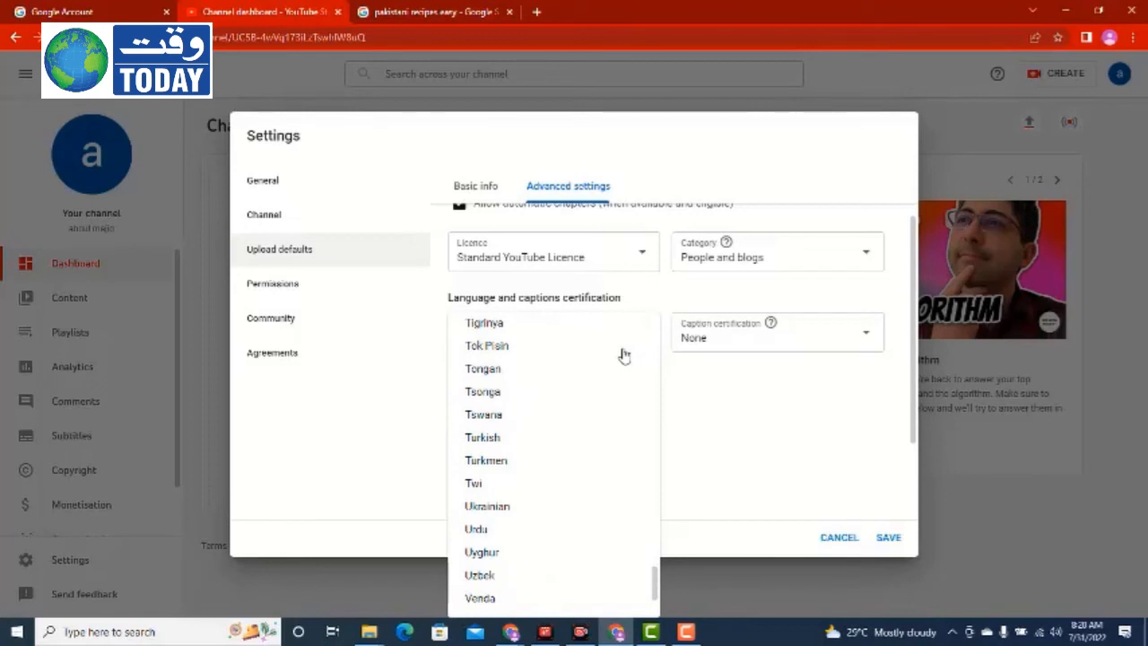
click(477, 530)
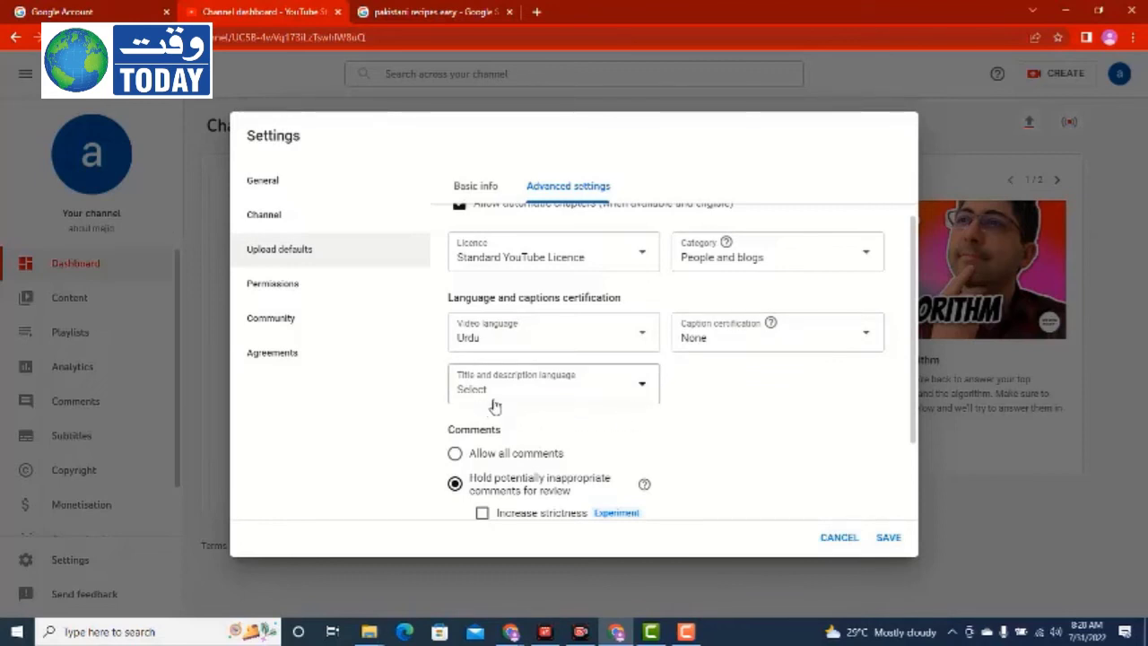
Set the default title and description language to English.
click(644, 389)
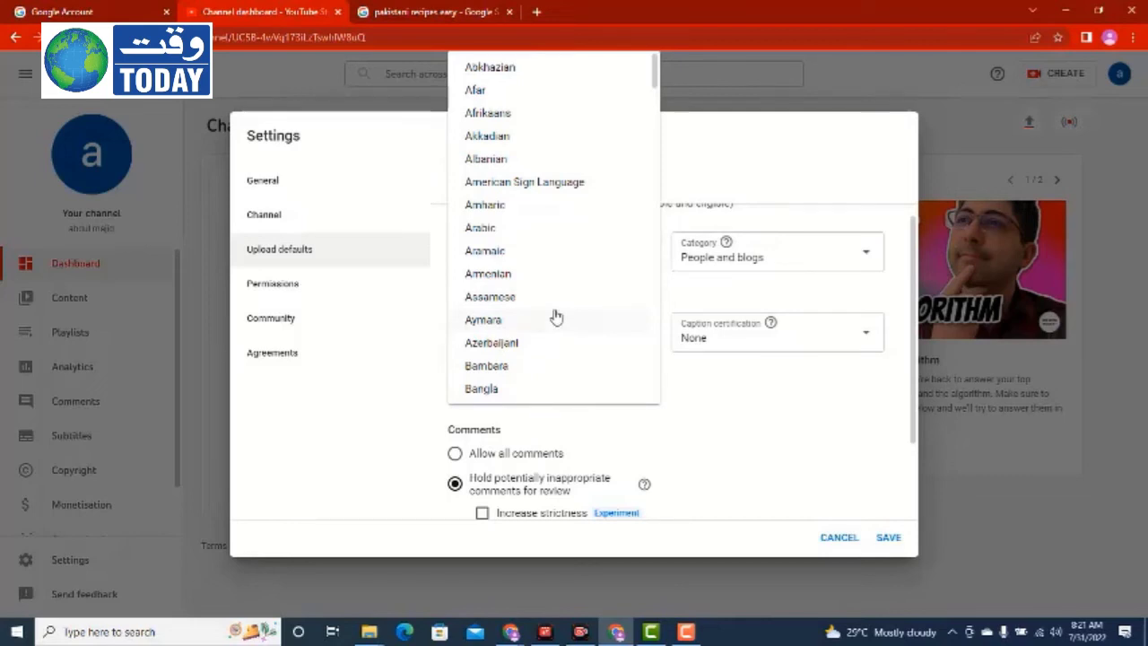
scroll(556, 317, down, 10)
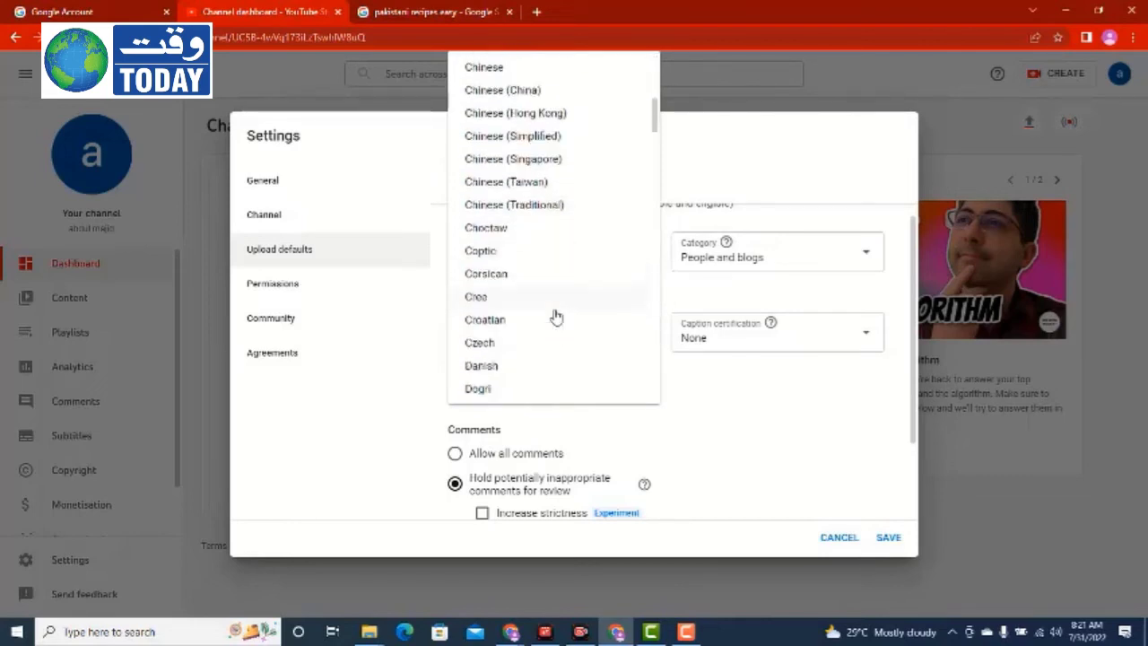
scroll(556, 317, down, 1)
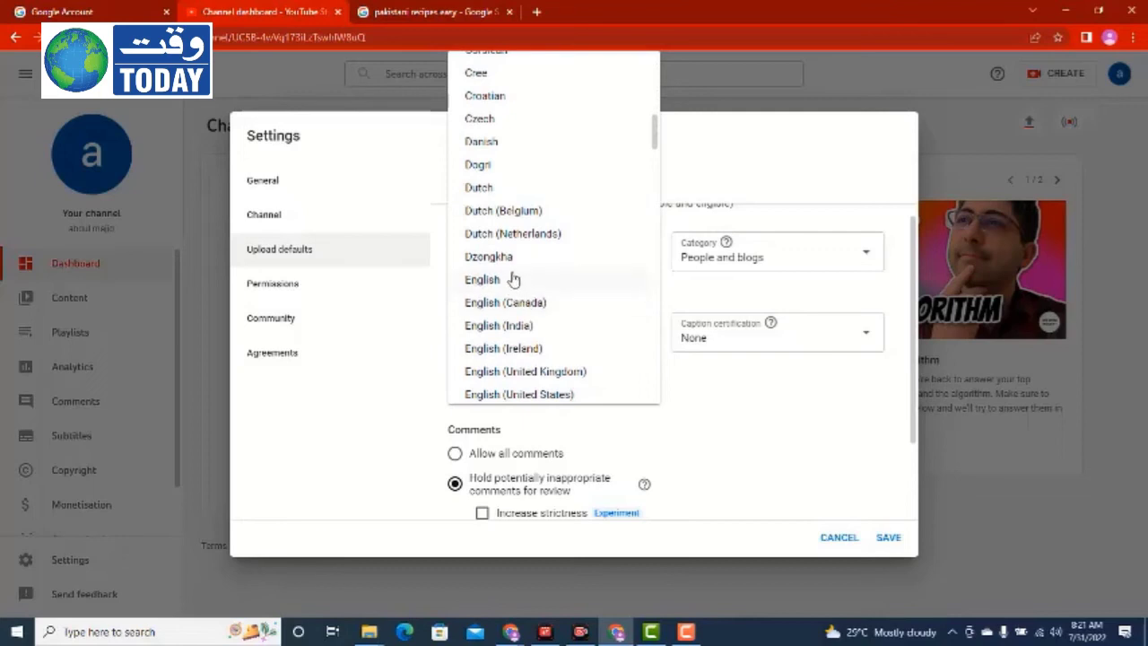
click(484, 279)
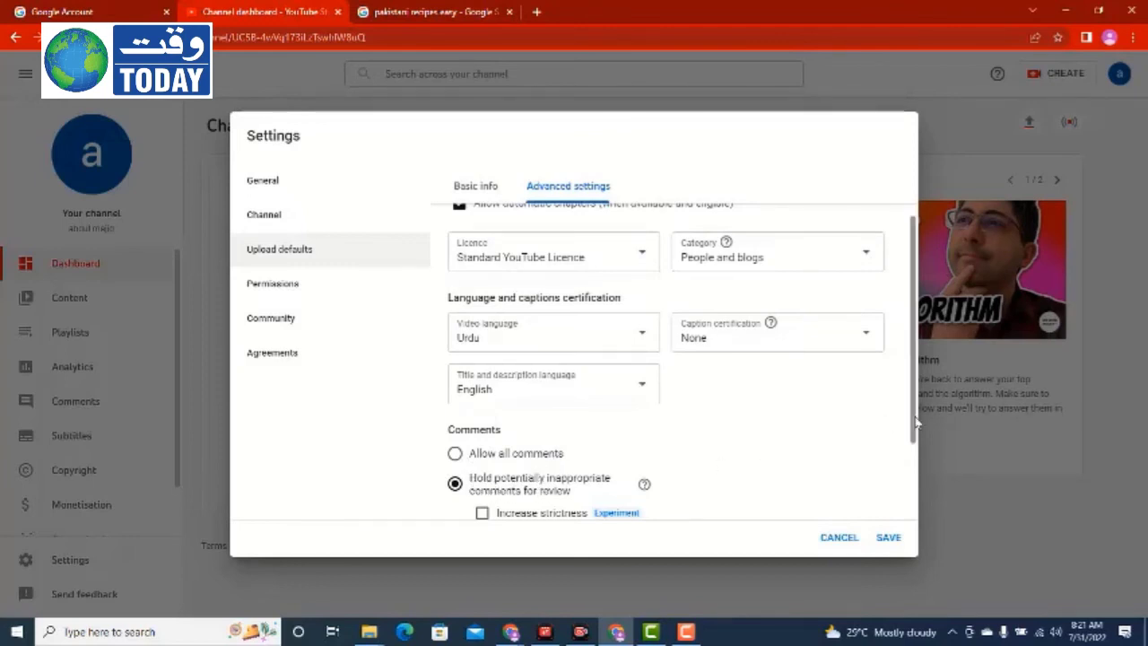
Set default comments to hold potentially inappropriate ones for review, and turn off showing how many viewers like the video.
drag(913, 419, 935, 525)
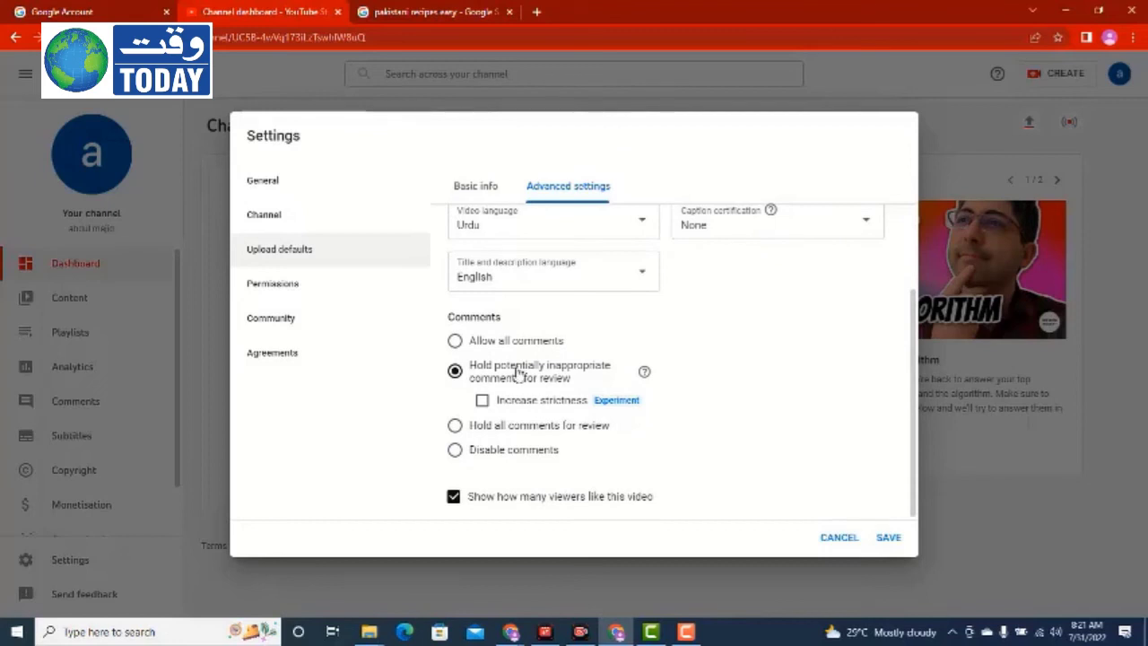
click(455, 342)
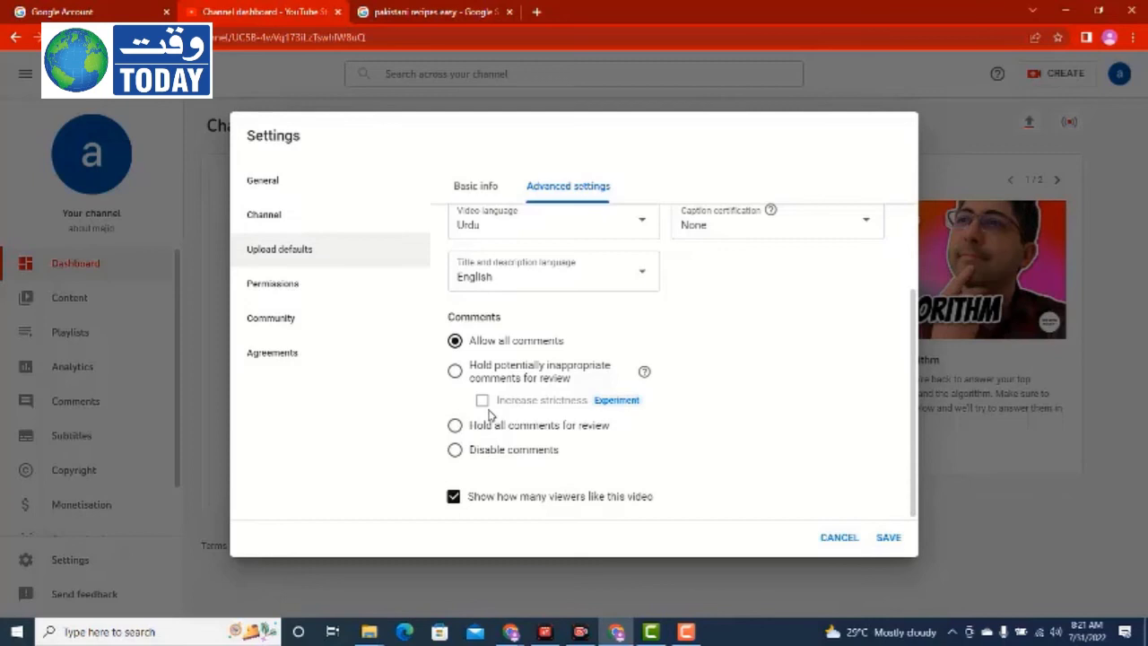
click(455, 373)
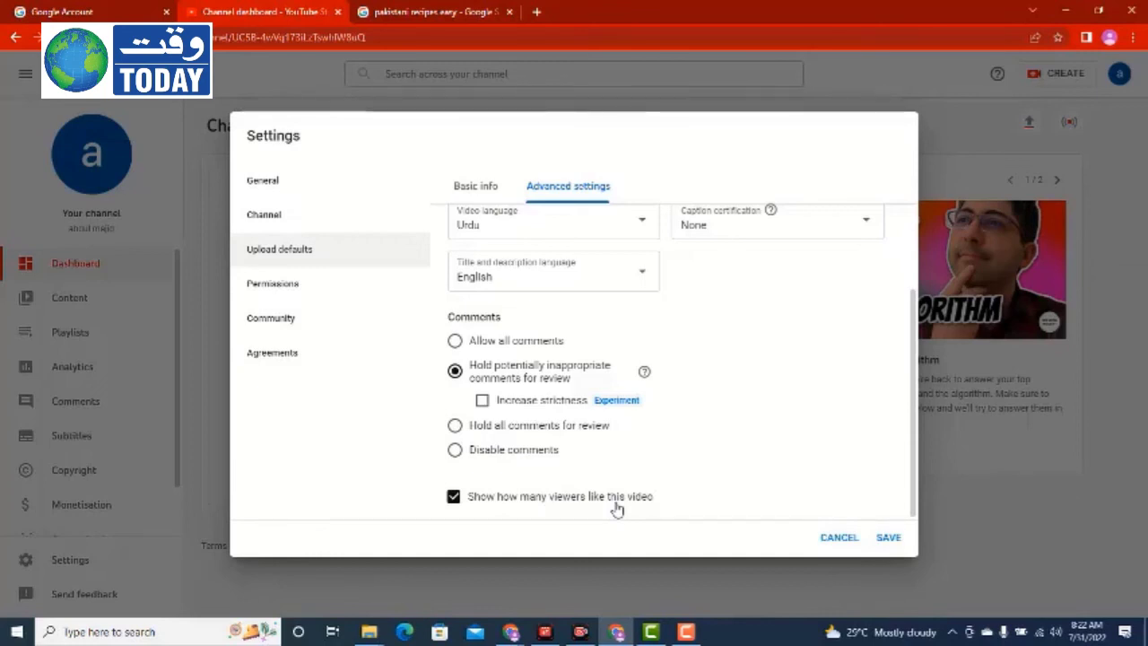
click(454, 498)
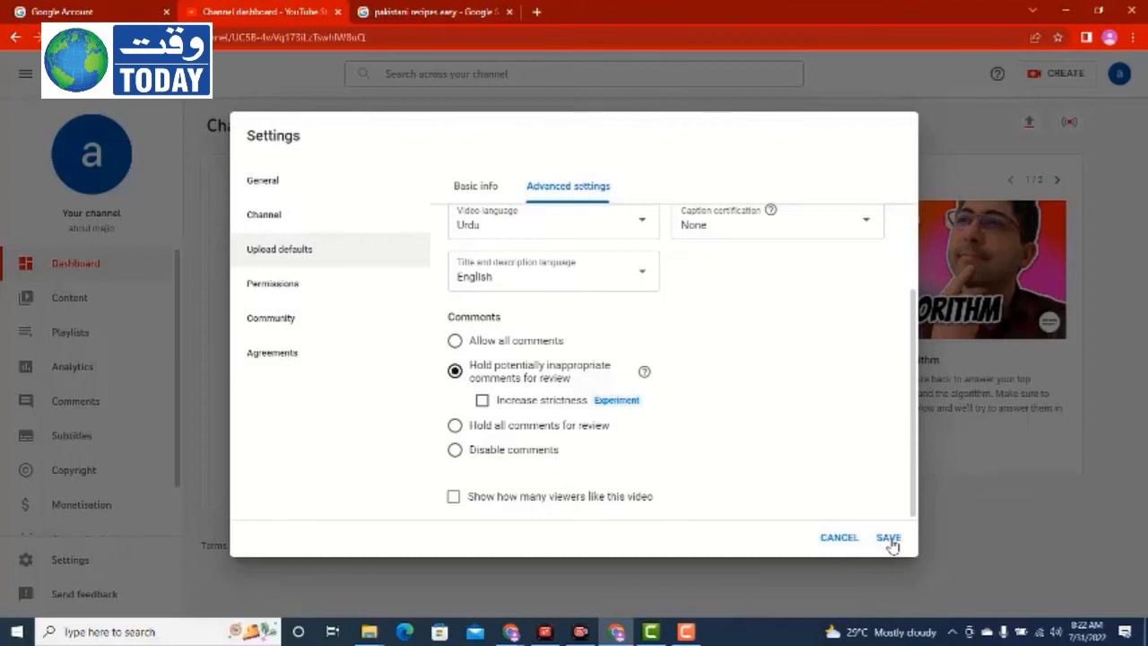
Review the channel's permissions and the Community automated filters, from moderators through to blocked words and links.
click(299, 290)
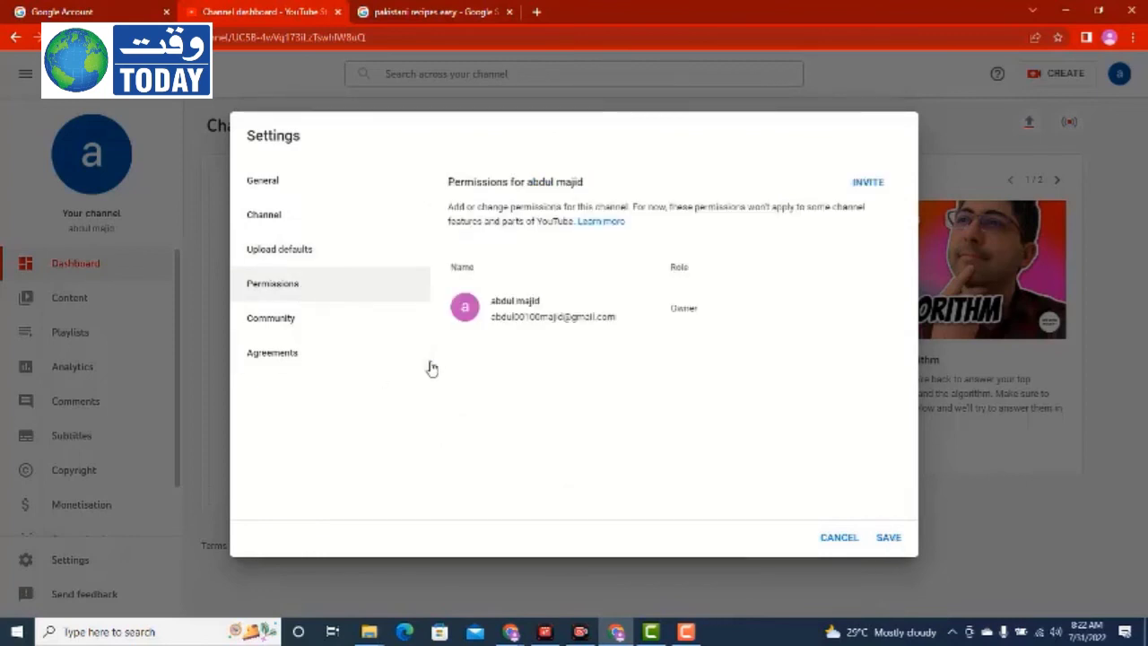
double_click(679, 316)
click(289, 325)
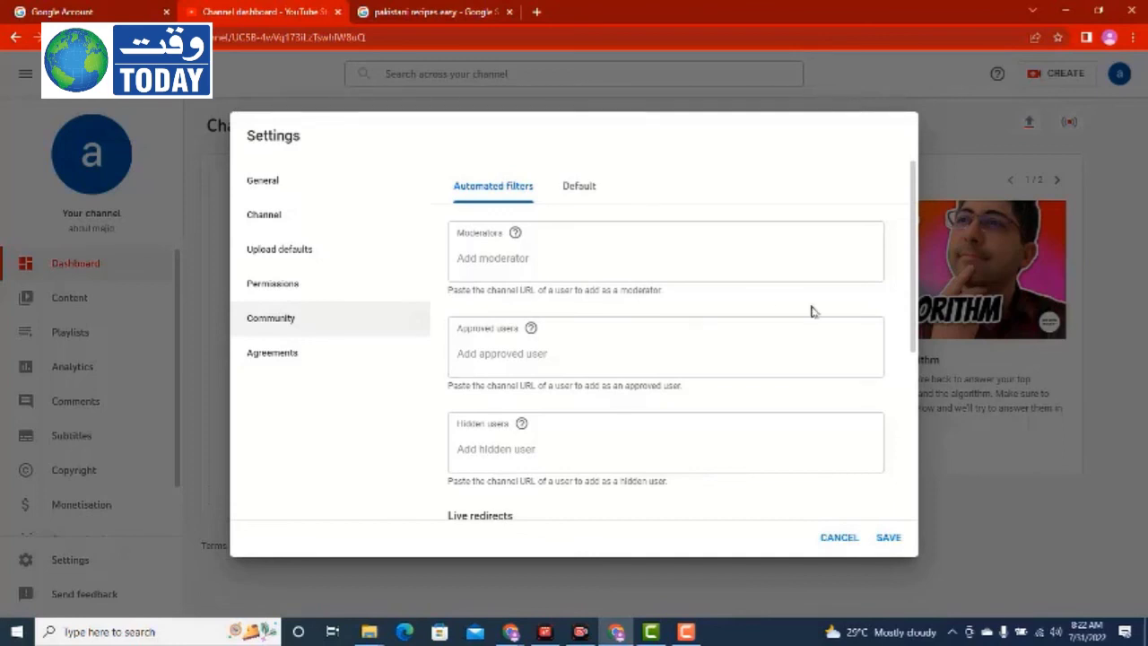
drag(915, 320, 926, 477)
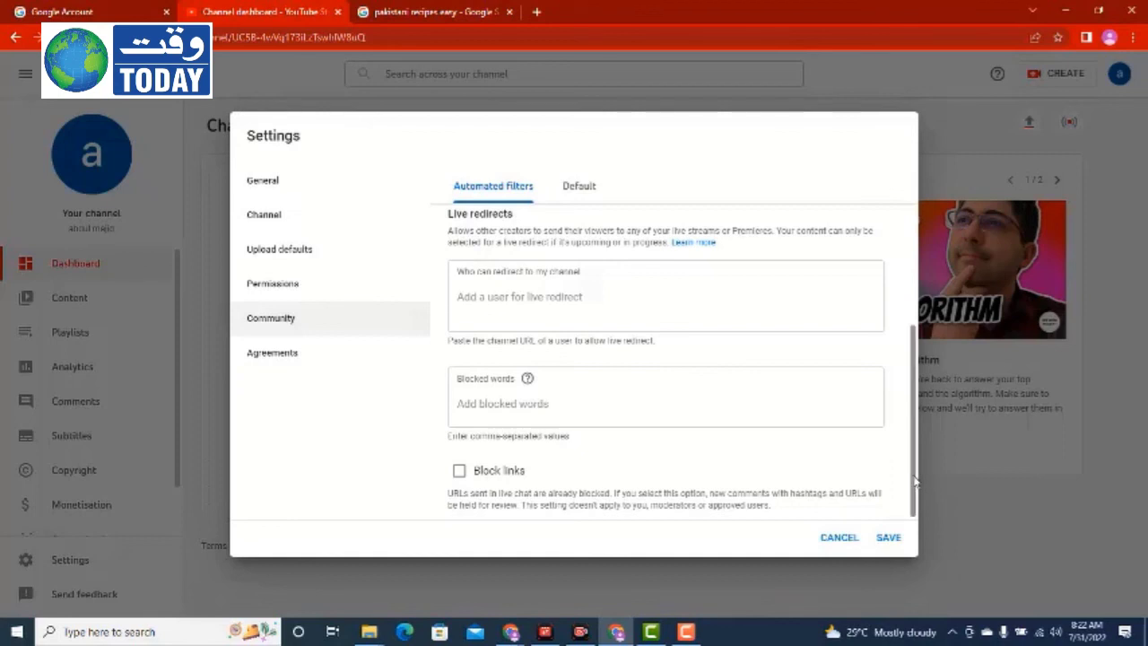
drag(915, 482, 902, 221)
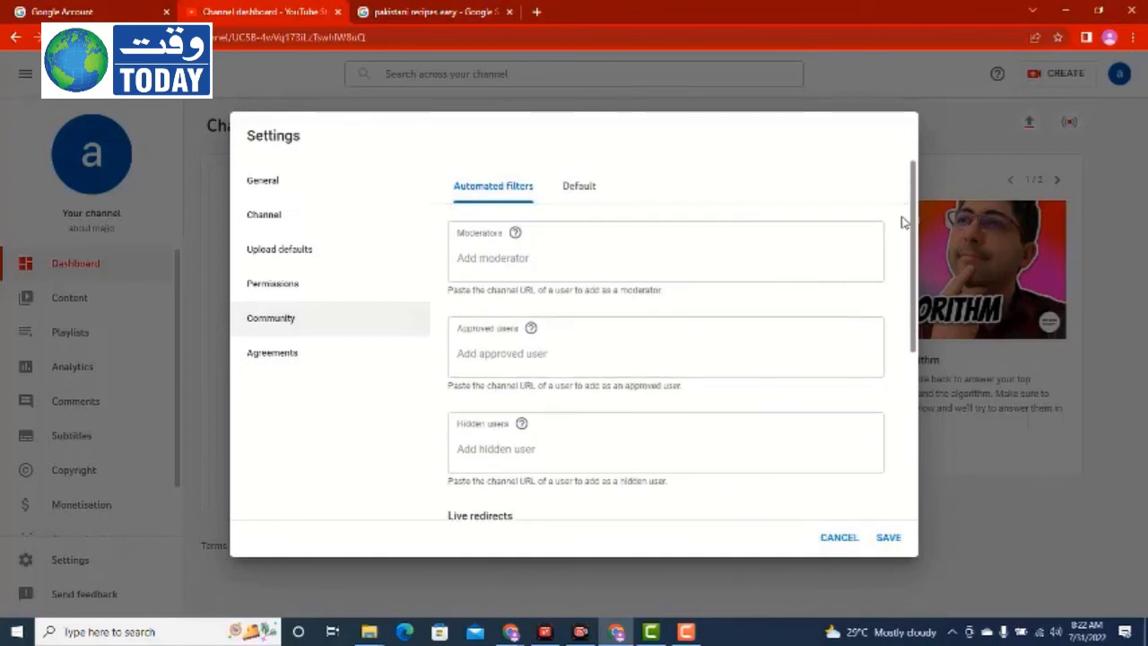
View the channel's agreements and save all the channel settings.
click(305, 353)
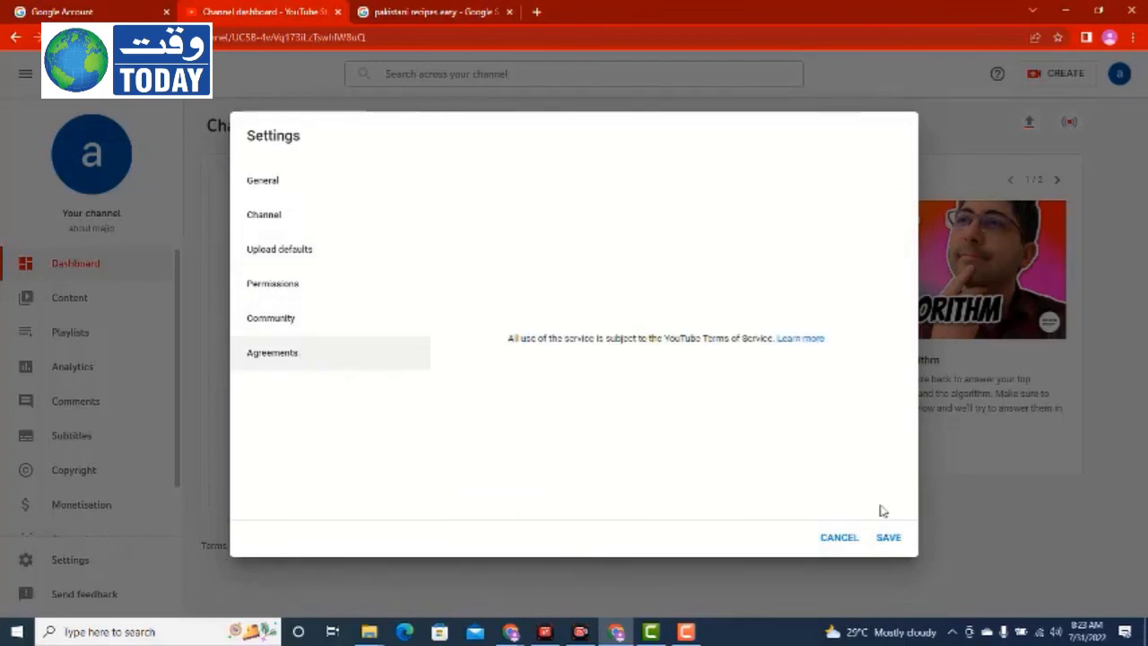
click(888, 538)
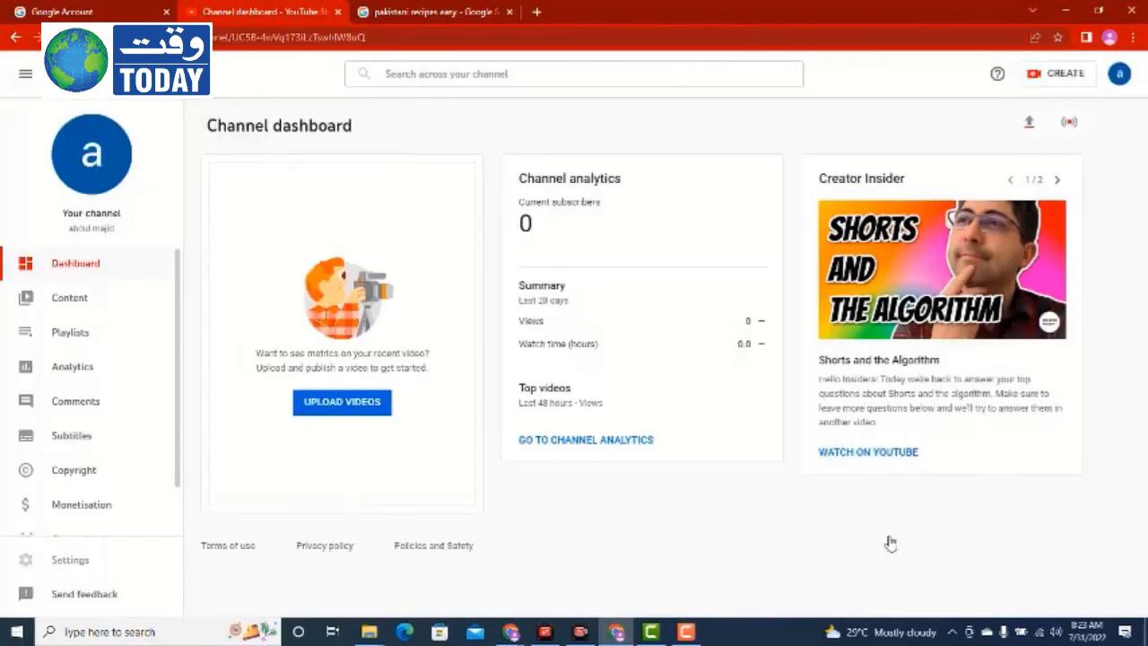